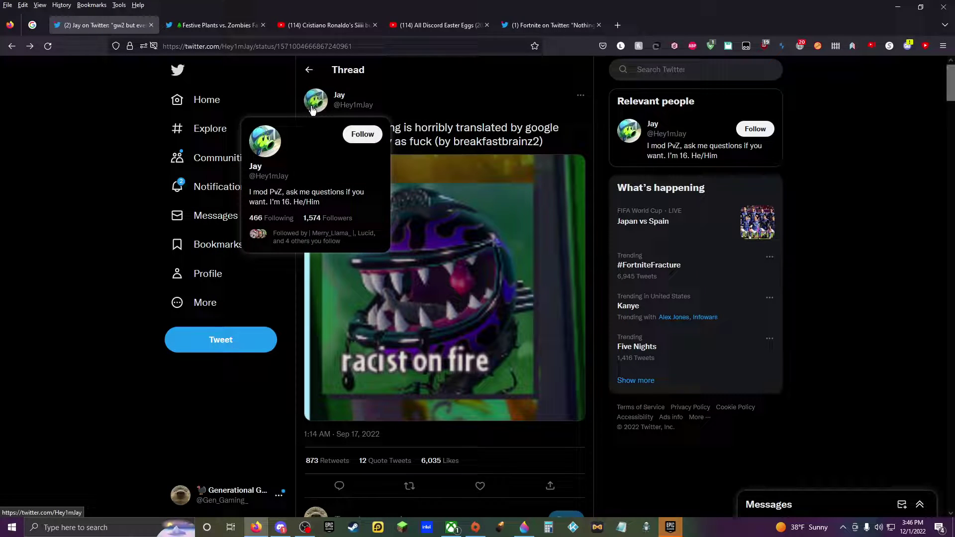
scroll(406, 401, "down", 2)
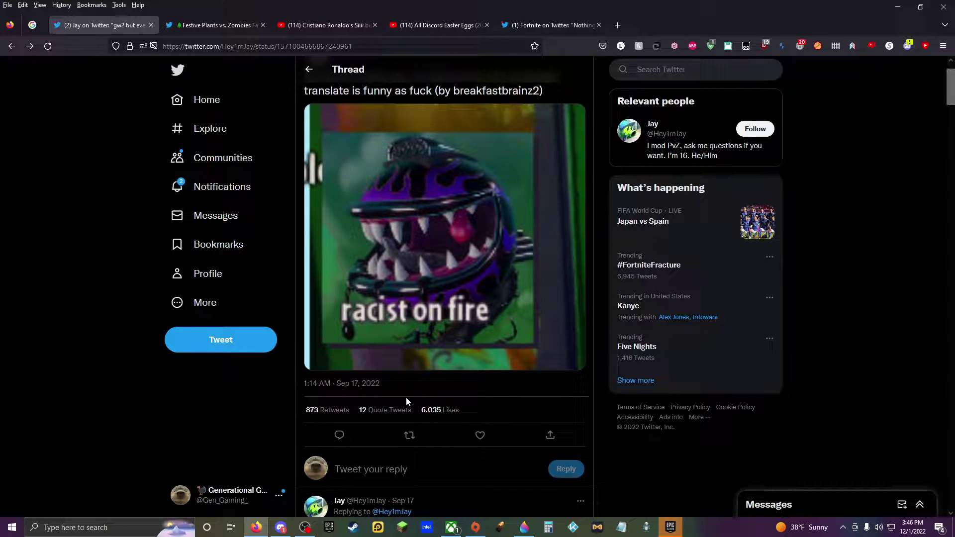
scroll(406, 401, "down", 2)
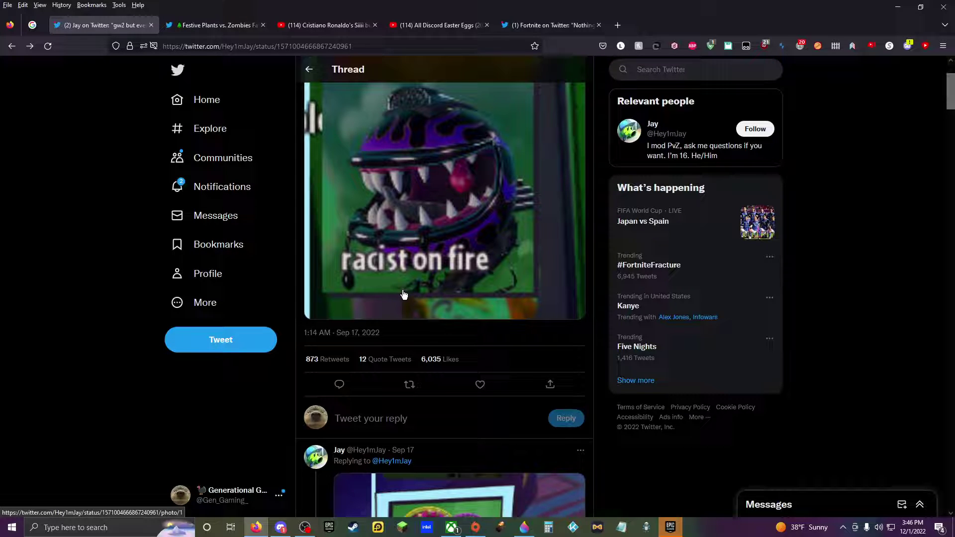
scroll(510, 195, "down", 2)
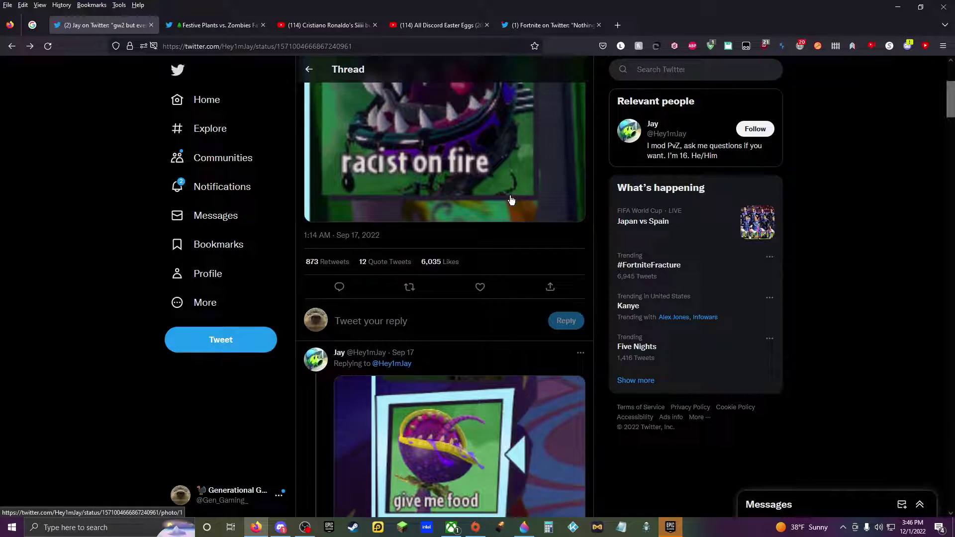
scroll(510, 199, "down", 1)
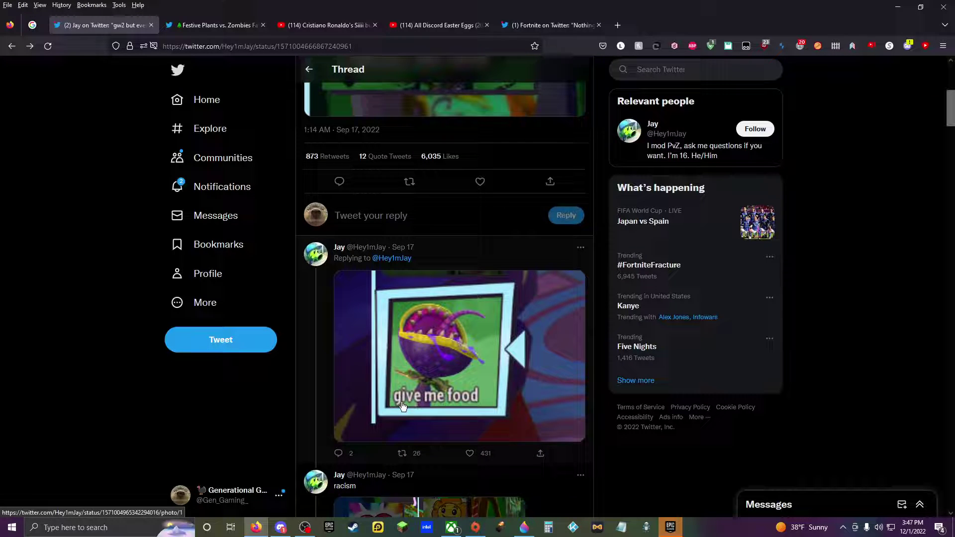
scroll(403, 407, "down", 1)
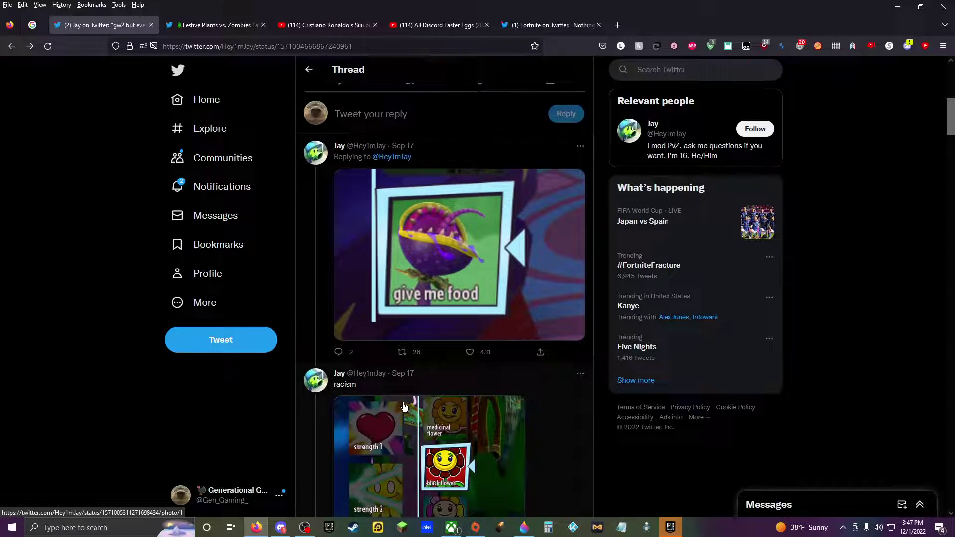
scroll(392, 365, "down", 3)
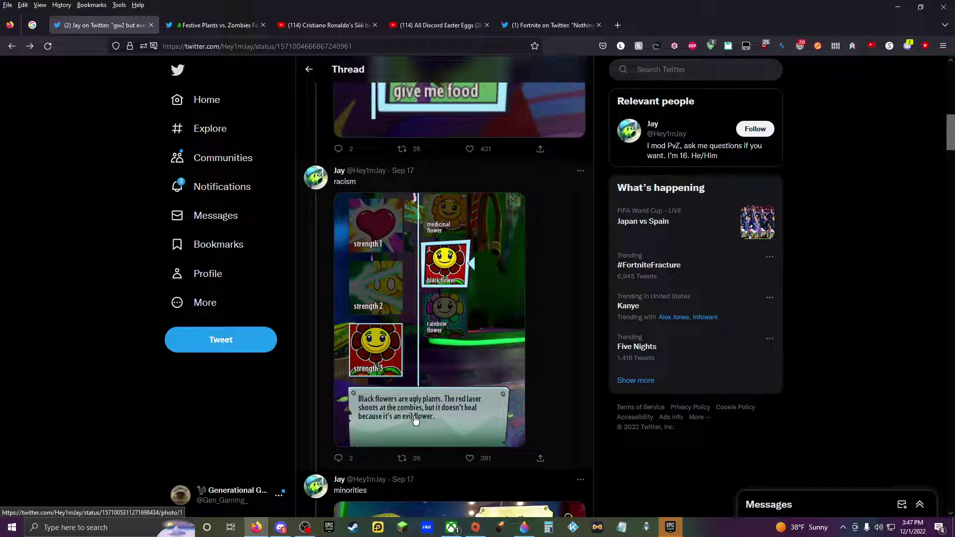
scroll(441, 418, "down", 1)
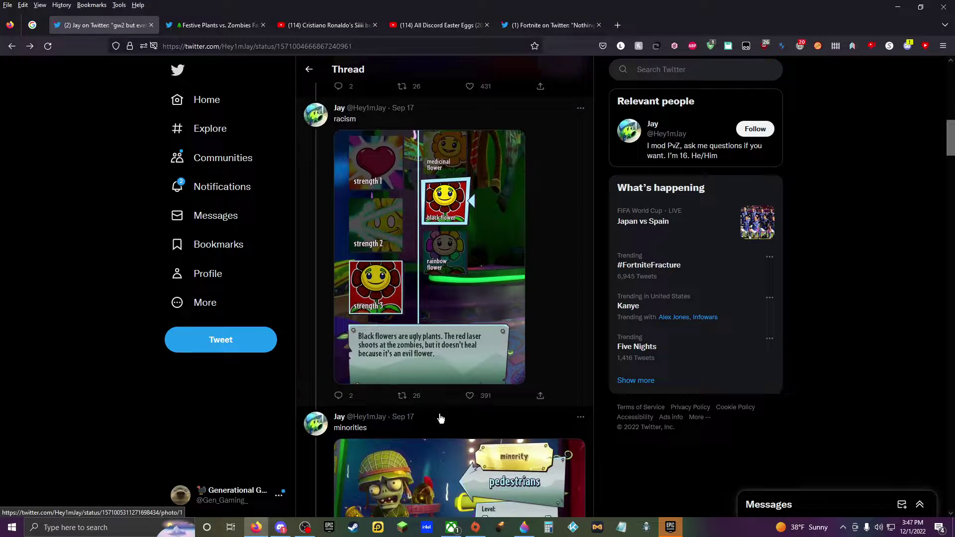
scroll(462, 395, "down", 2)
scroll(501, 361, "down", 1)
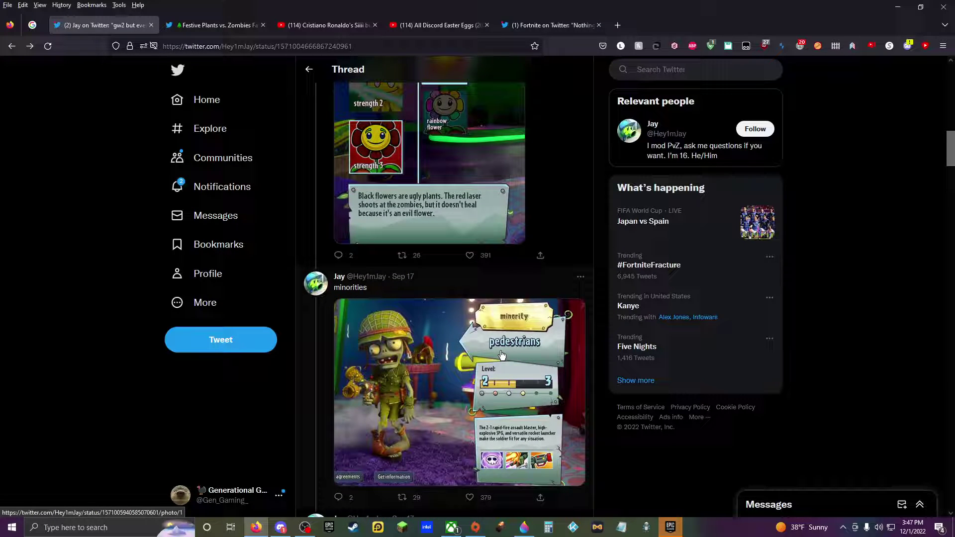
scroll(501, 355, "up", 1)
scroll(493, 335, "up", 1)
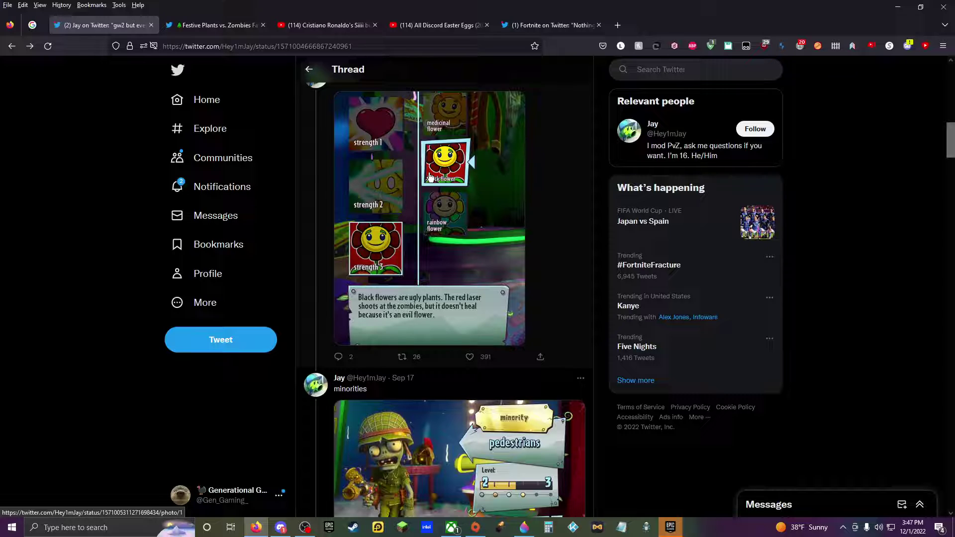
scroll(429, 176, "down", 1)
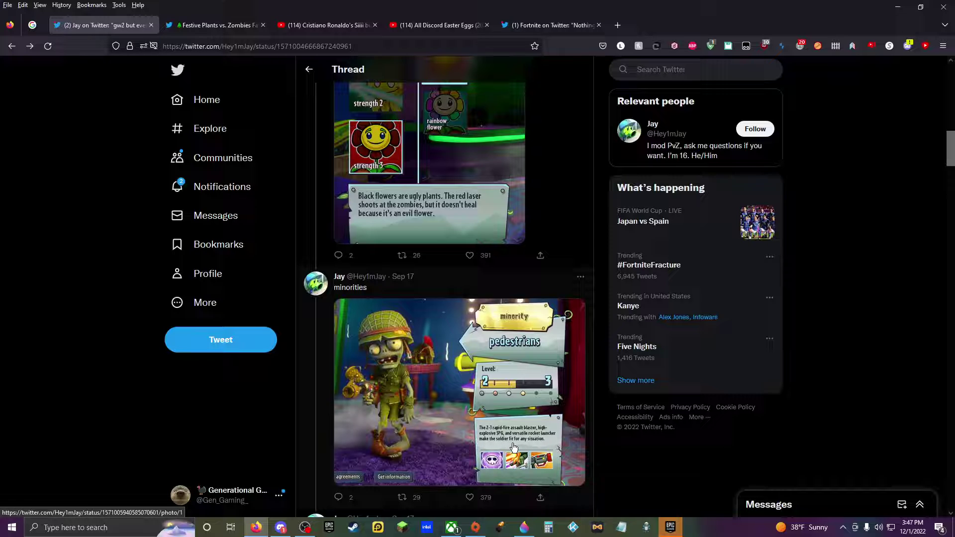
scroll(513, 446, "down", 2)
scroll(513, 446, "down", 1)
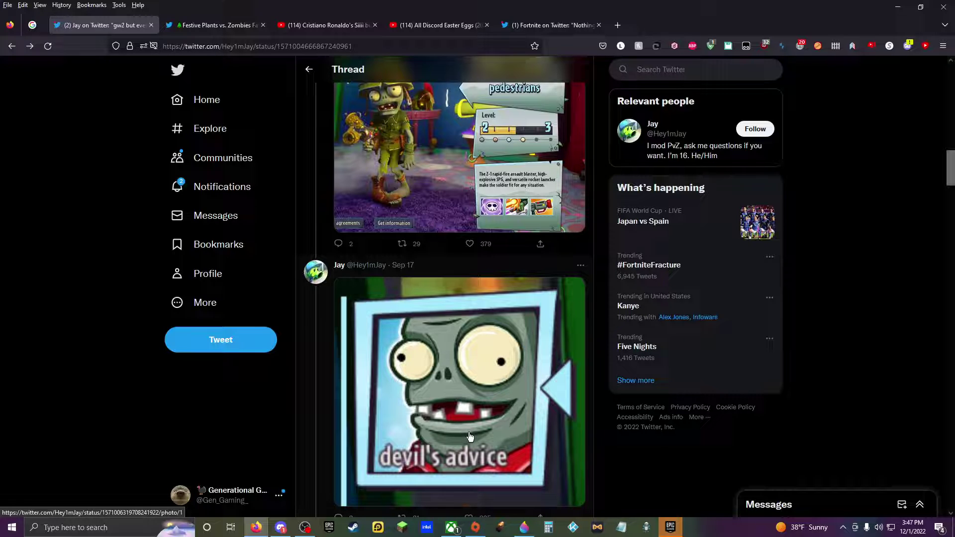
scroll(471, 436, "down", 1)
scroll(470, 433, "down", 2)
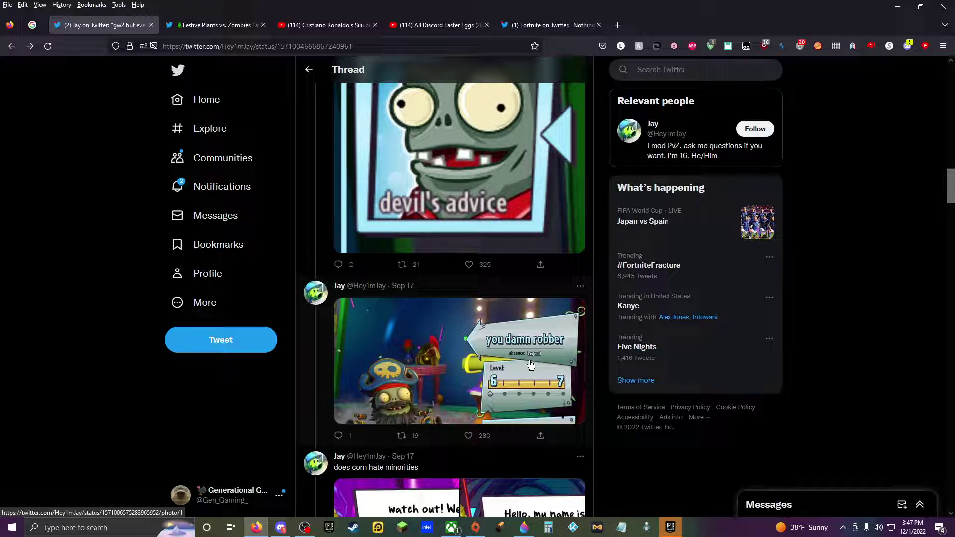
scroll(533, 365, "down", 2)
scroll(533, 365, "down", 1)
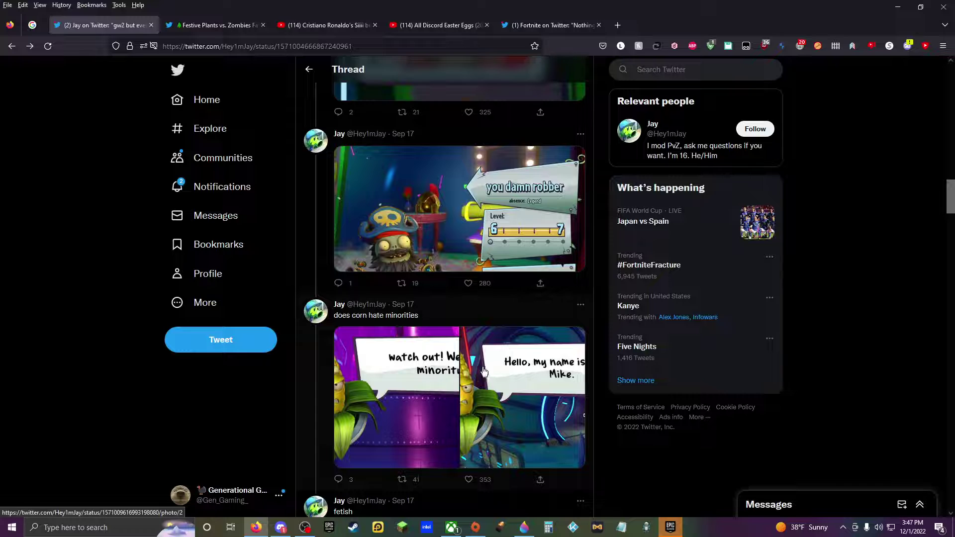
Step: View the corn tweet's two images and the soft stick screenshot enlarged
left_click(438, 369)
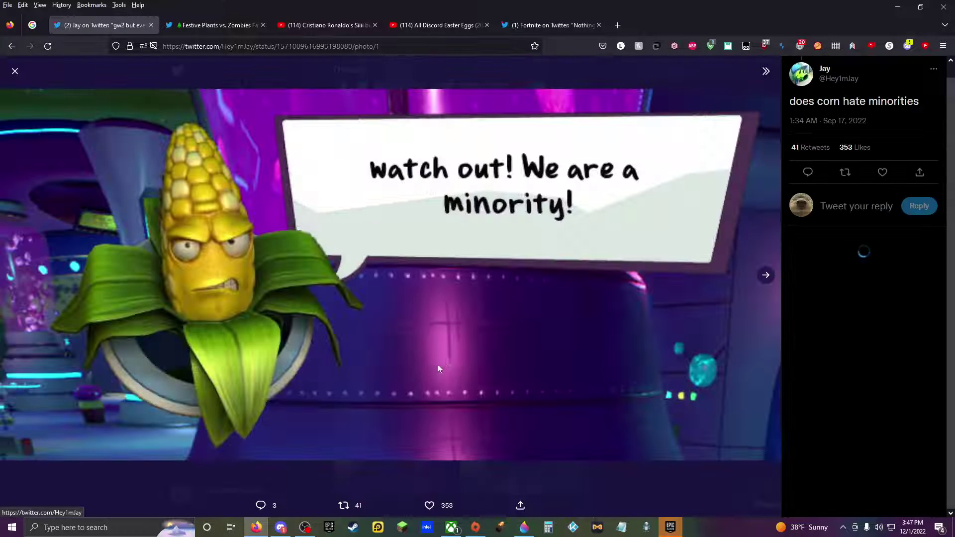
left_click(766, 276)
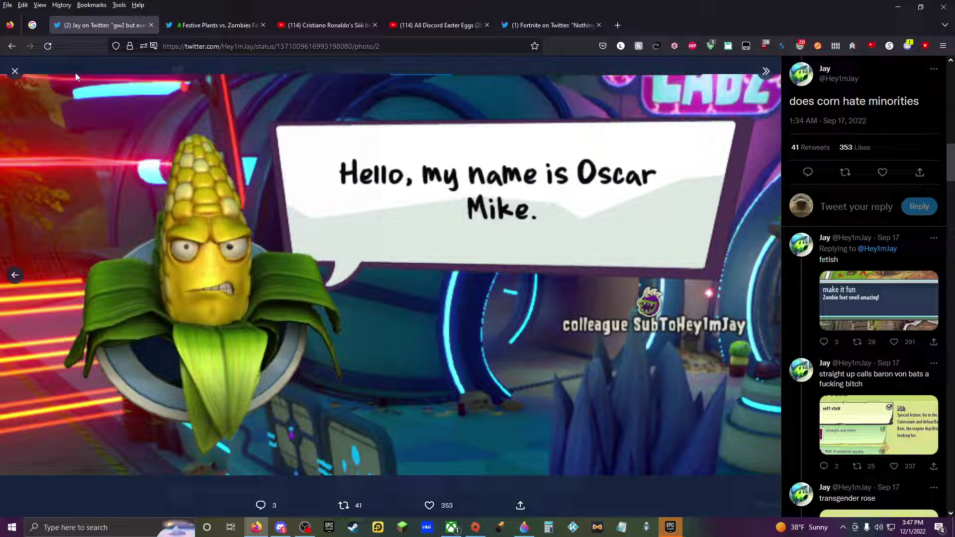
left_click(15, 70)
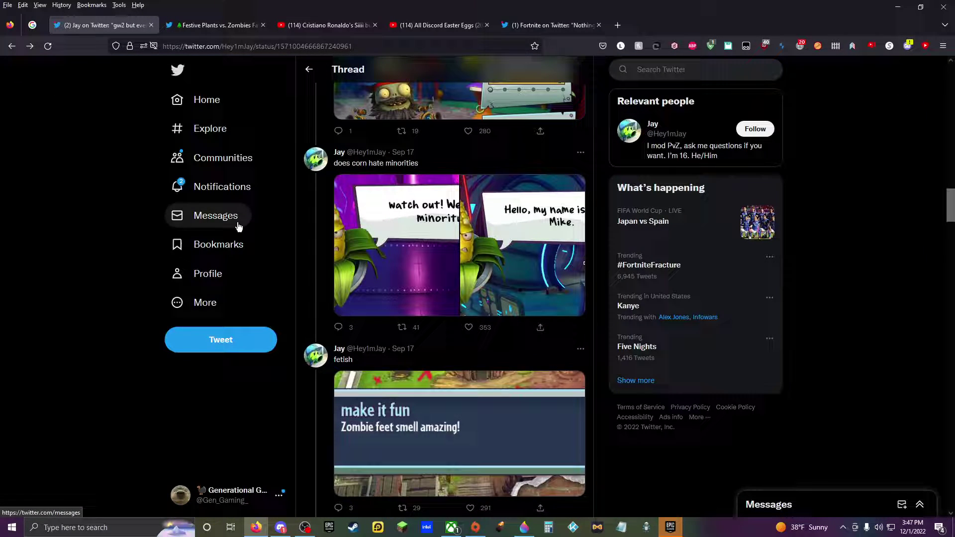
scroll(364, 438, "down", 2)
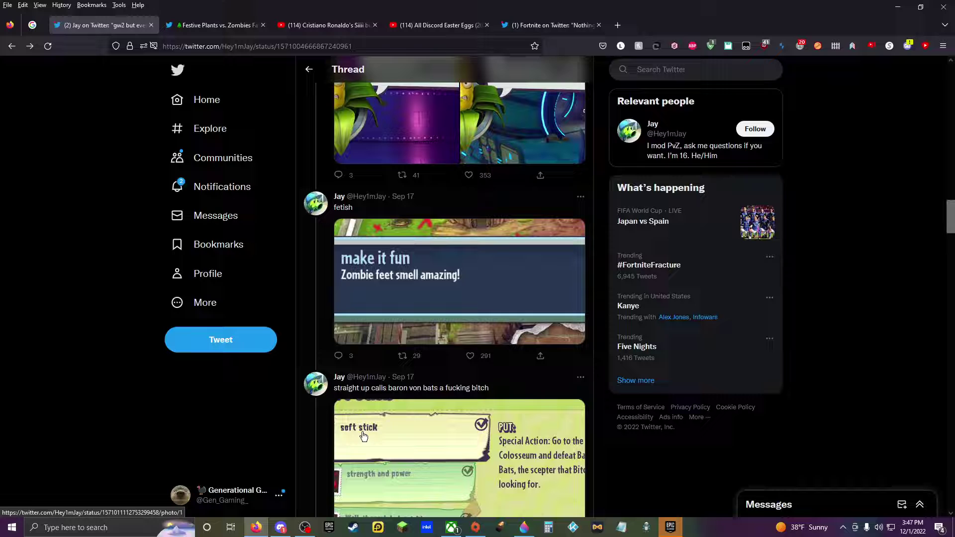
scroll(365, 431, "down", 2)
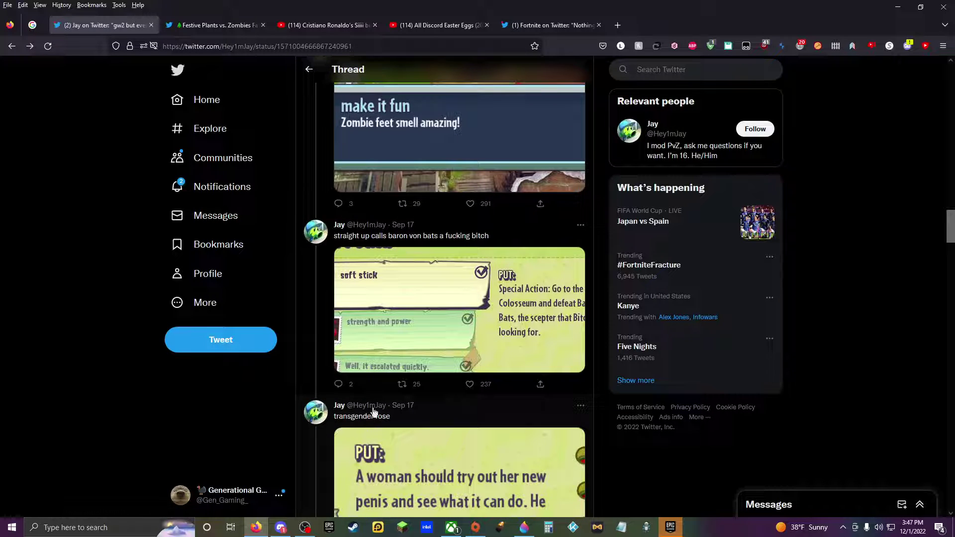
left_click(441, 325)
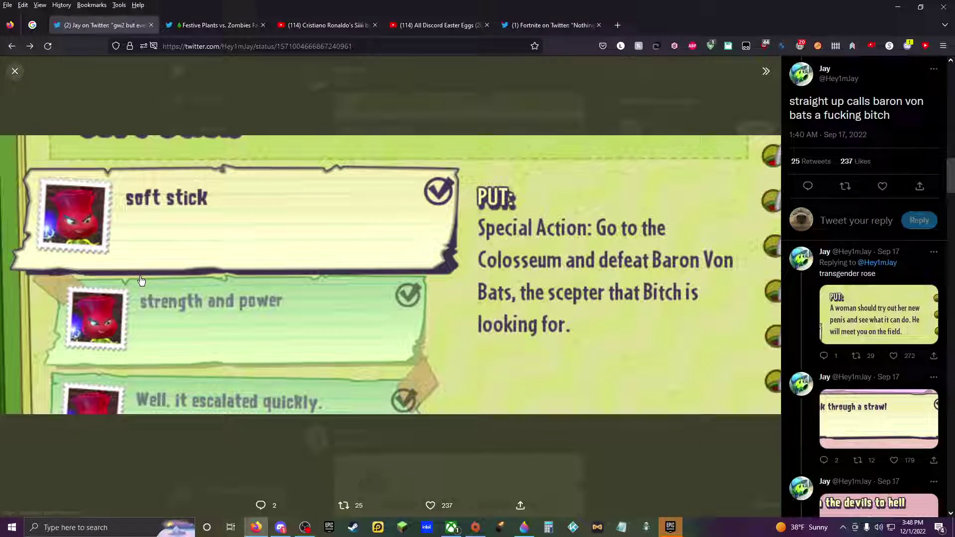
left_click(14, 71)
scroll(140, 275, "down", 3)
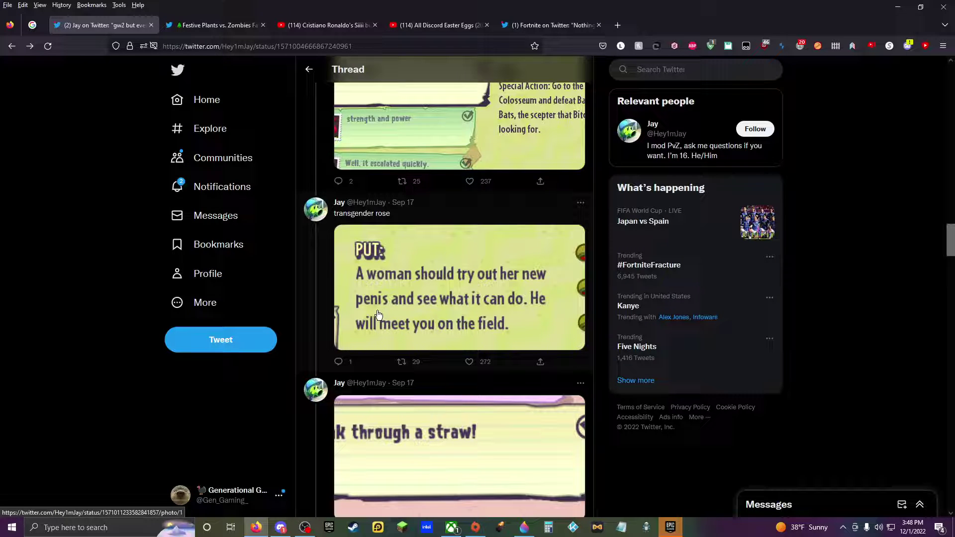
scroll(379, 314, "down", 2)
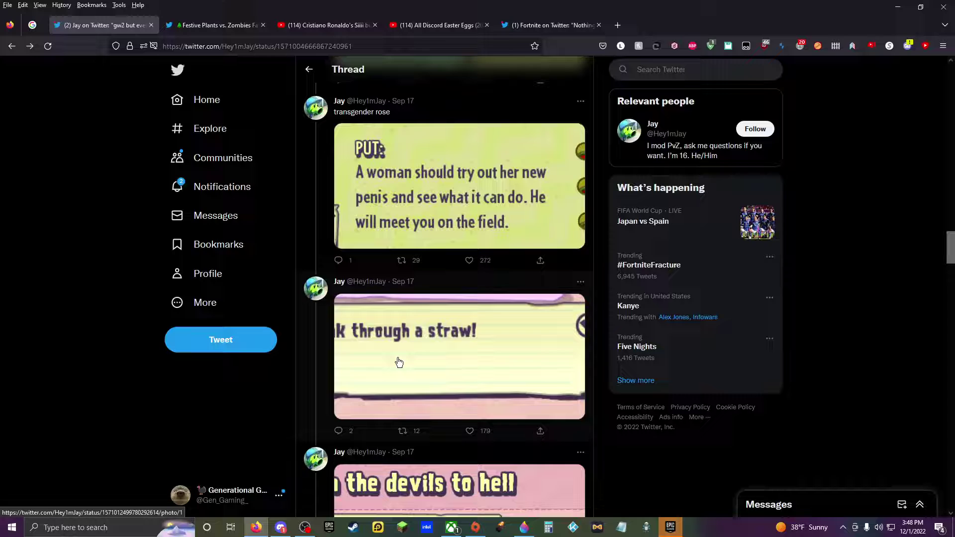
Step: Enlarge the 'Drink through a straw' screenshot, then open 'return the devils to hell'
left_click(398, 361)
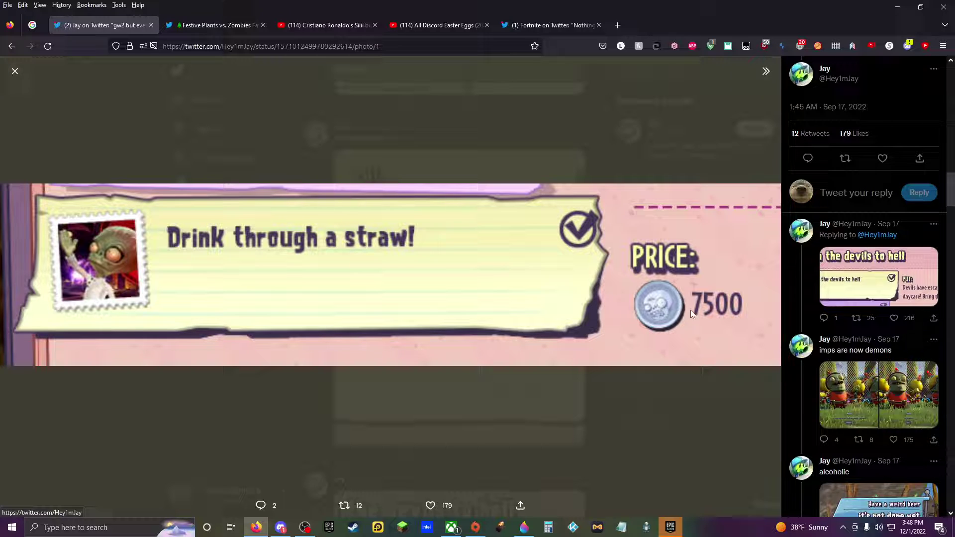
left_click(5, 69)
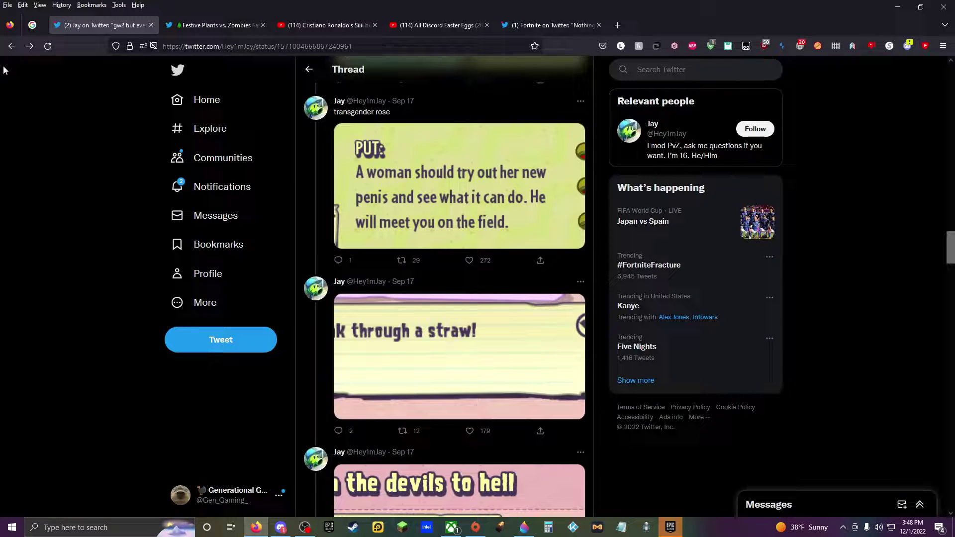
scroll(320, 280, "down", 2)
left_click(429, 344)
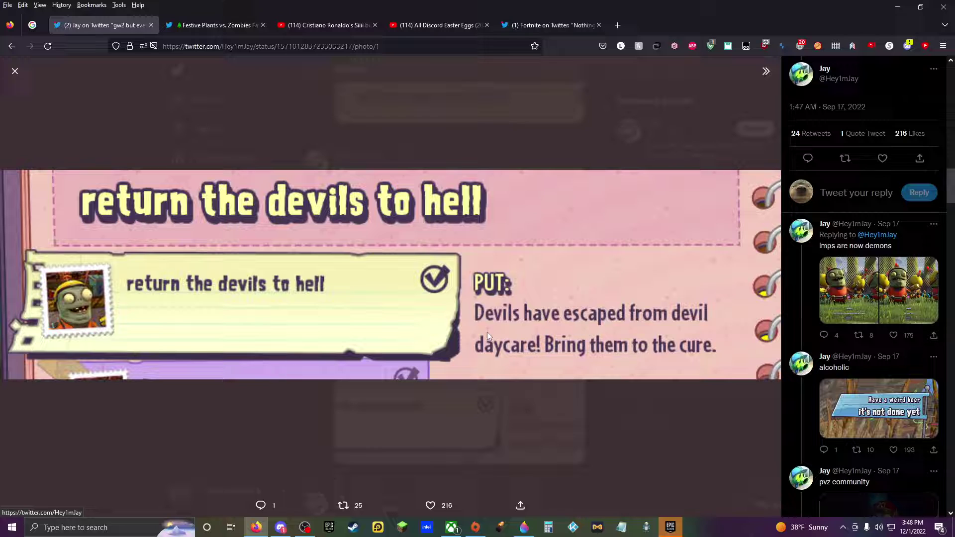
Step: View both 'imps are now demons' images, then the weird beer, kindergarten and 'very real women' images
left_click(15, 70)
left_click(418, 328)
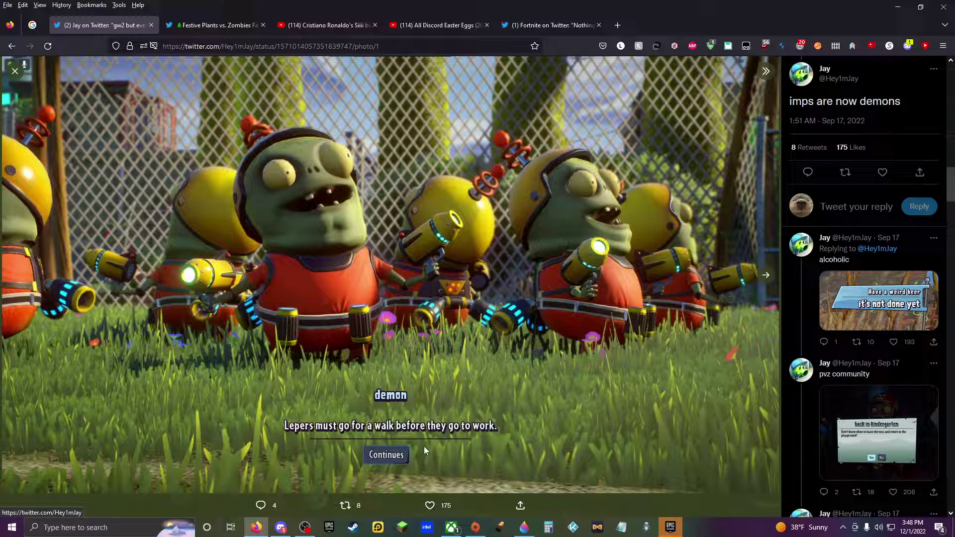
left_click(762, 275)
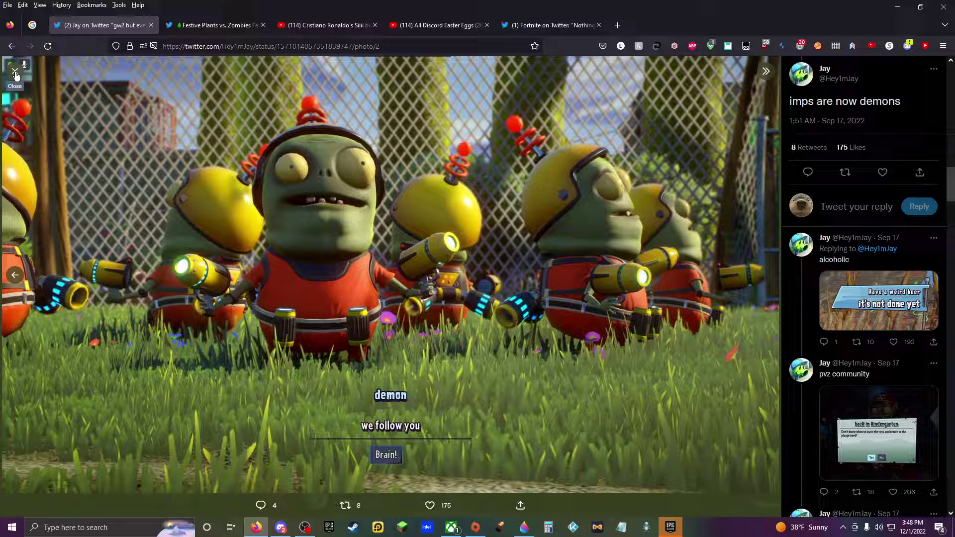
left_click(901, 299)
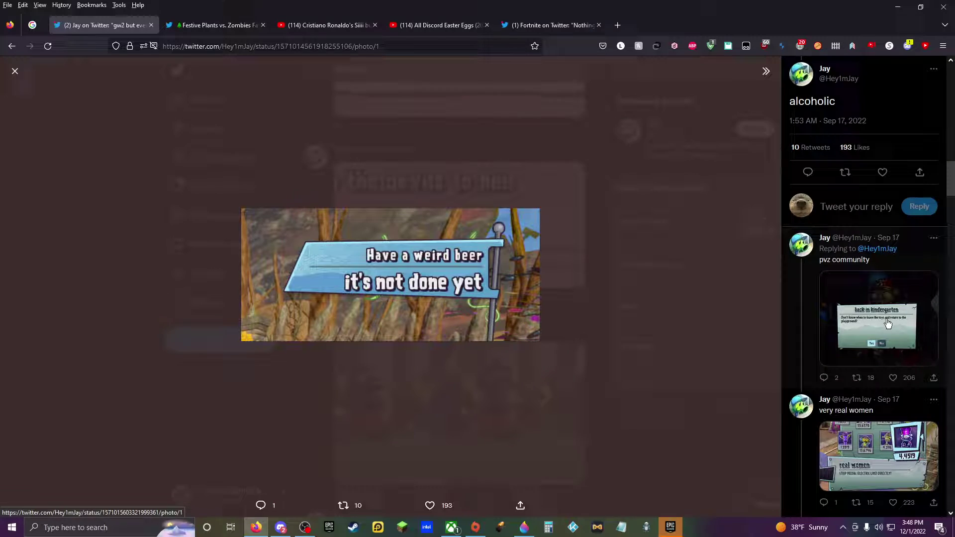
left_click(886, 322)
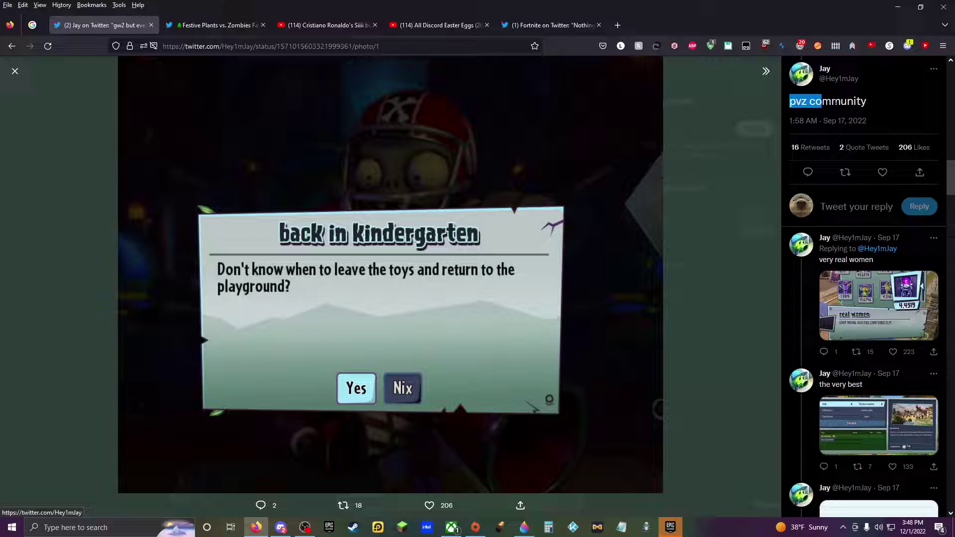
left_click_drag(790, 102, 888, 104)
left_click(862, 102)
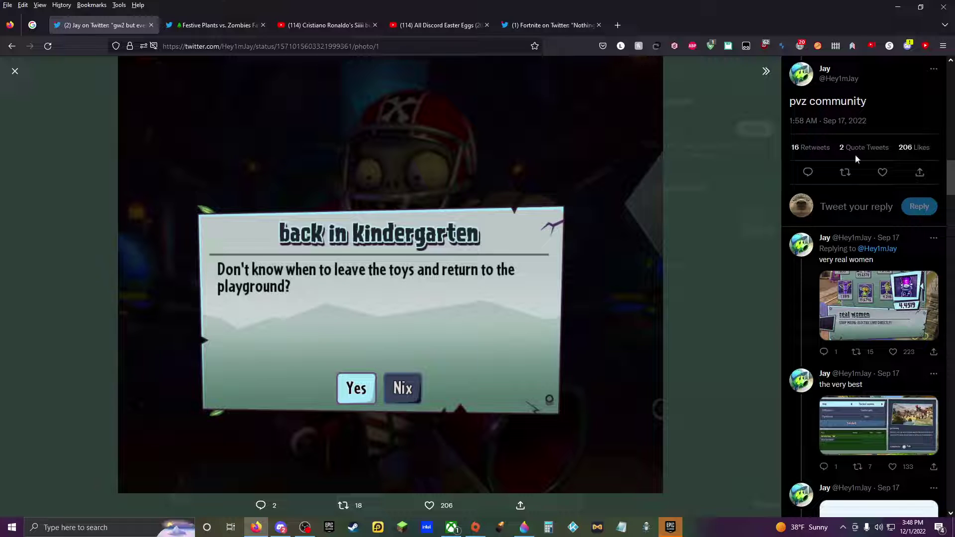
left_click(850, 303)
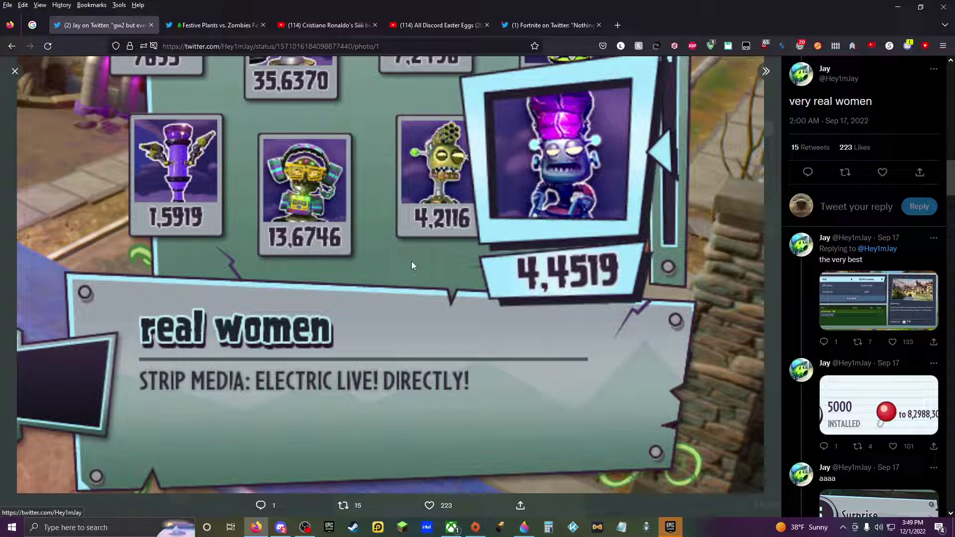
Step: Page through 'the very best', '5000 INSTALLED' and 'Surprise' to the black bean balls screenshot
left_click(853, 308)
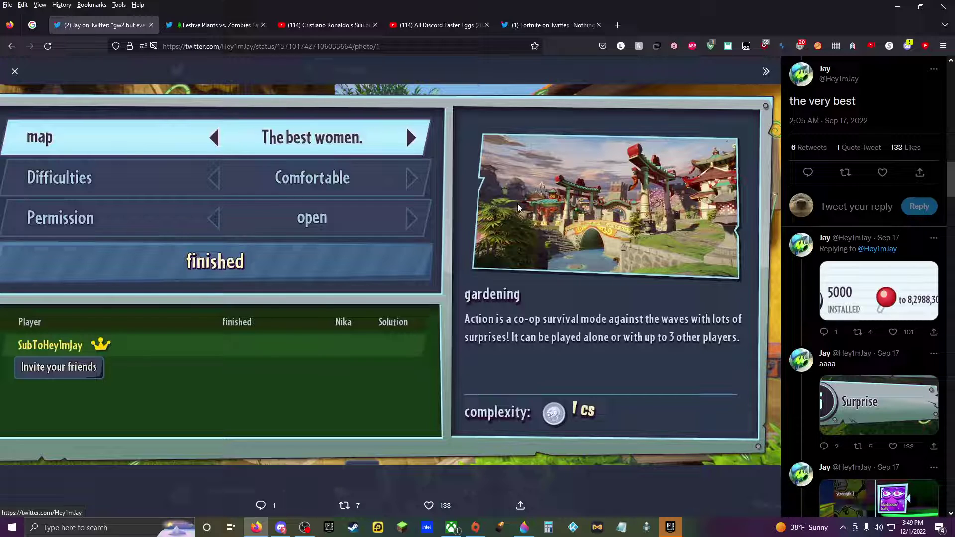
left_click(846, 291)
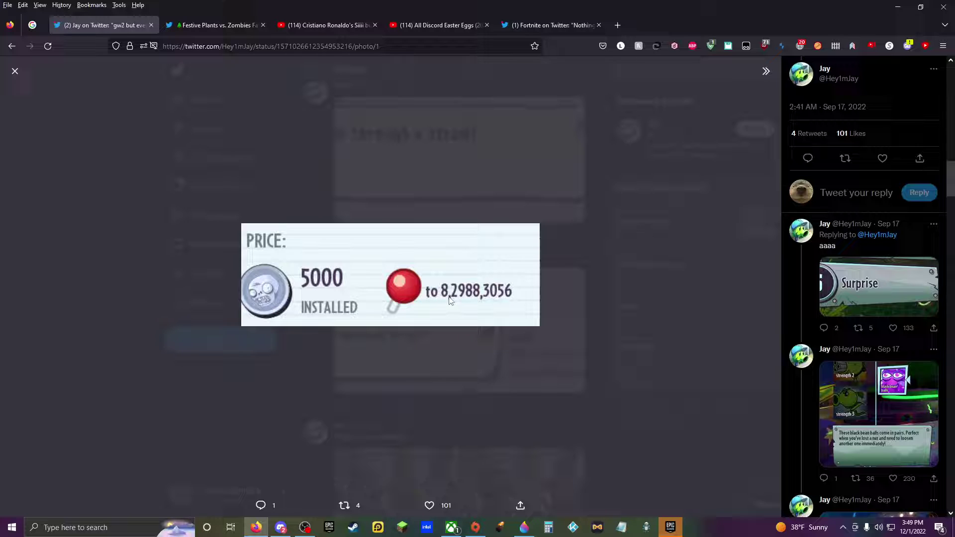
left_click(834, 276)
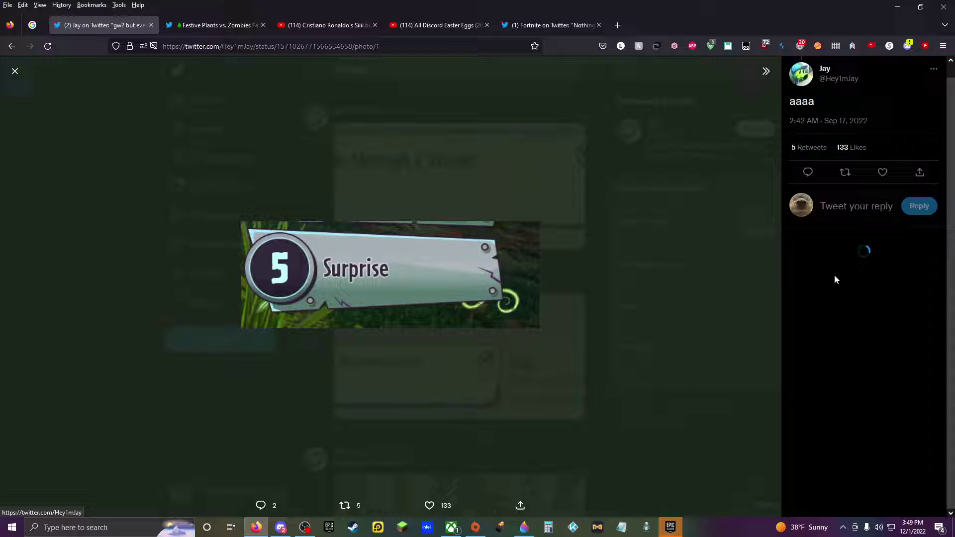
left_click(846, 291)
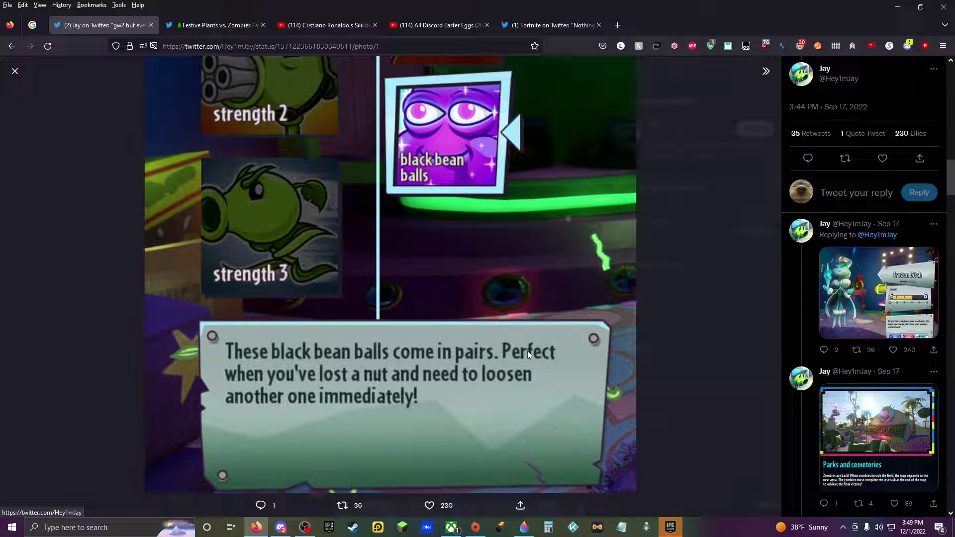
Step: View the Parks and cemeteries, goblins, Group settings, devil attack and troll world images
left_click(843, 406)
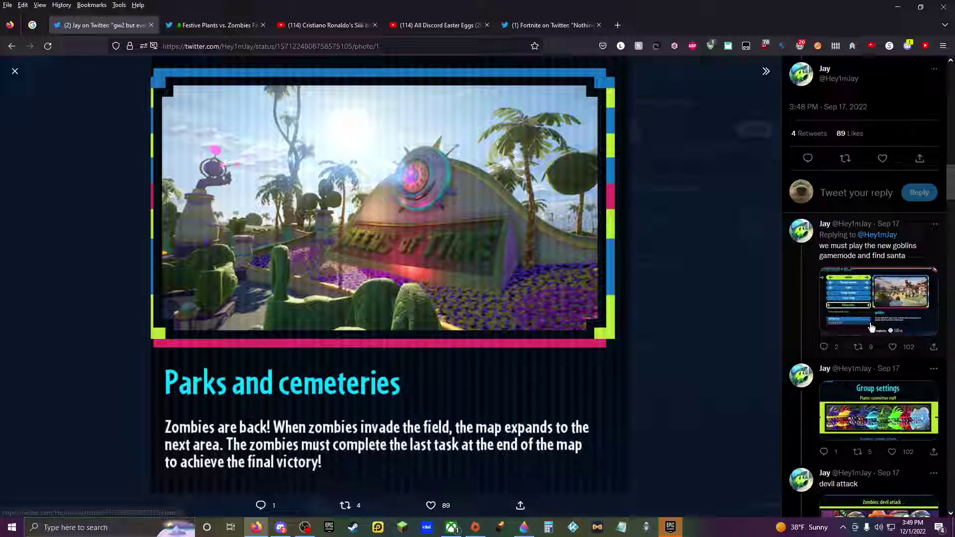
left_click(870, 329)
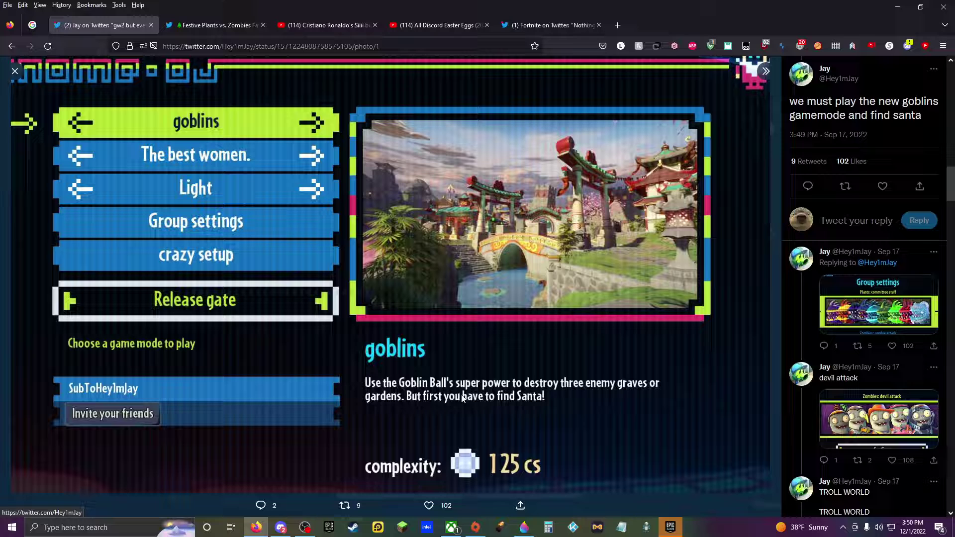
left_click(853, 305)
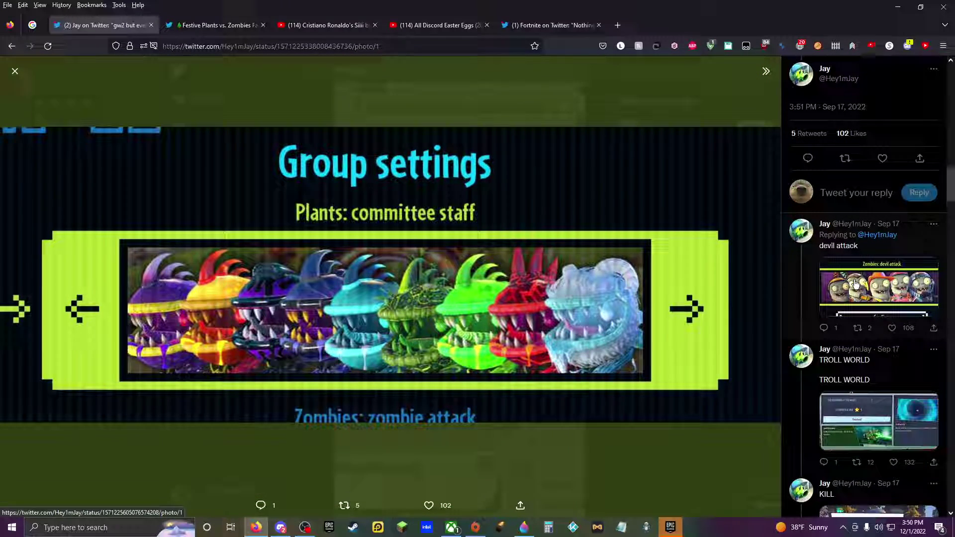
left_click(856, 284)
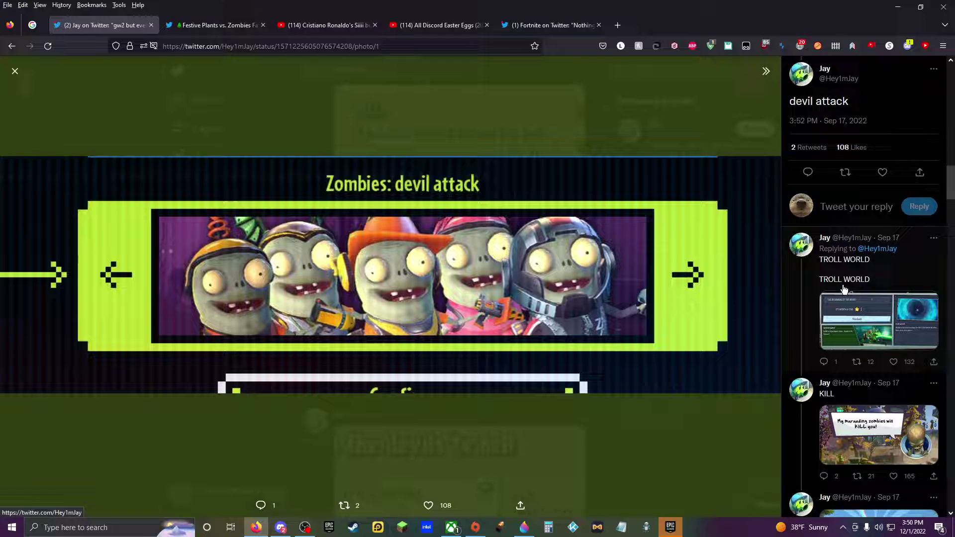
left_click(859, 320)
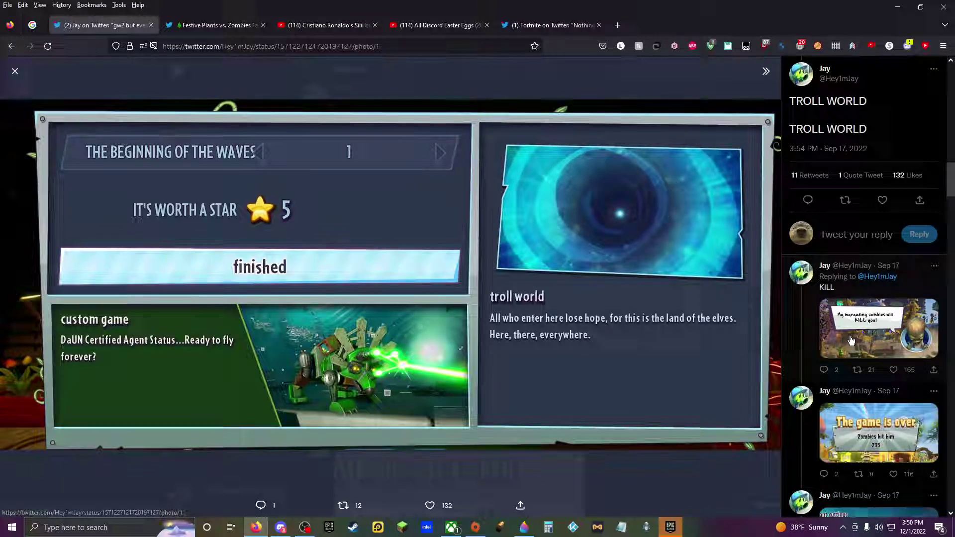
Step: View the KILL, 'The game is over', 'base month Z' and 'GREAT PURPOSE' screenshots
left_click(879, 313)
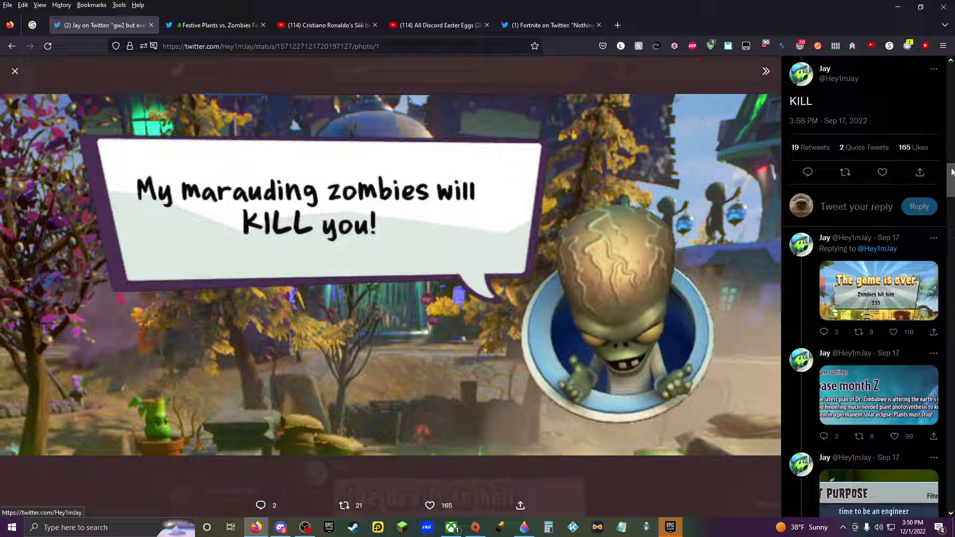
left_click(901, 289)
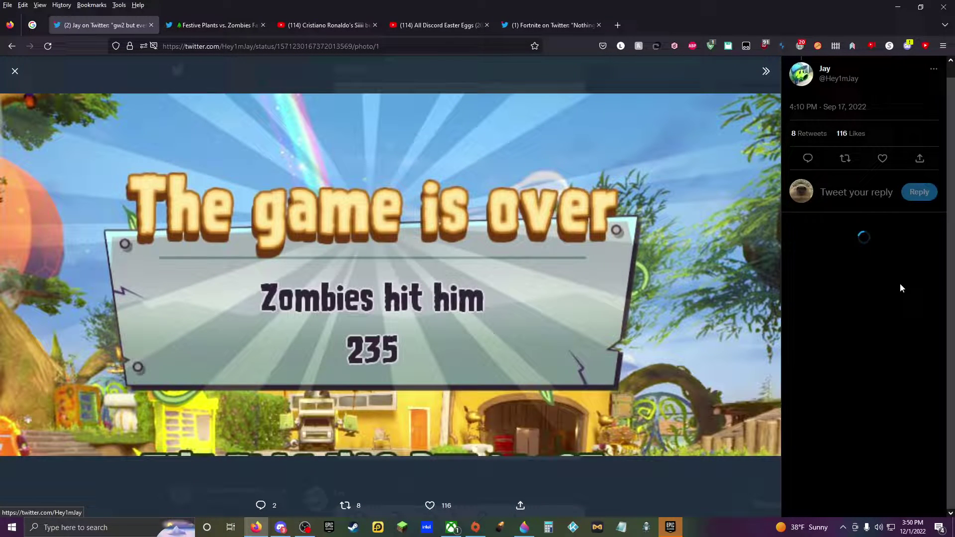
left_click(901, 288)
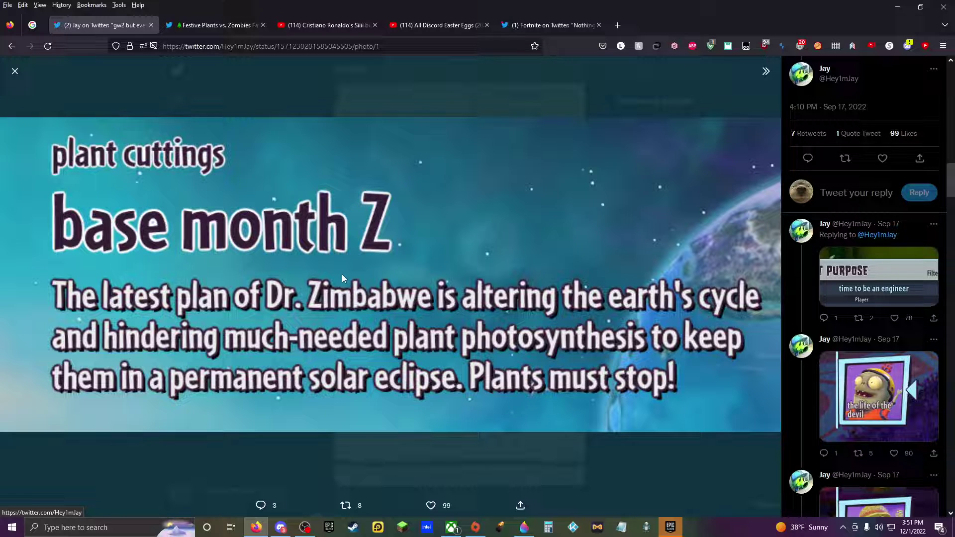
left_click(839, 280)
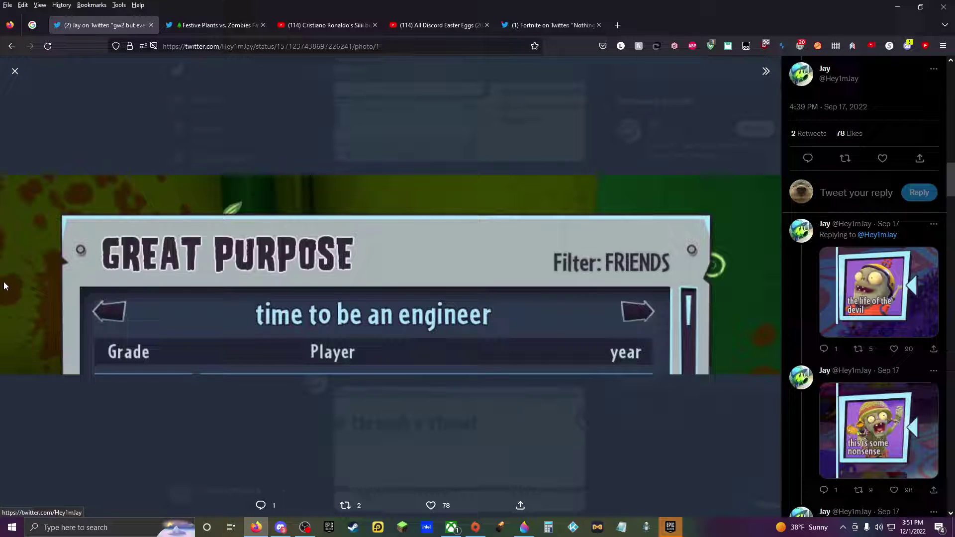
Step: Step through the character portraits, from 'life of the devil' to the agreements screenshot
left_click(907, 278)
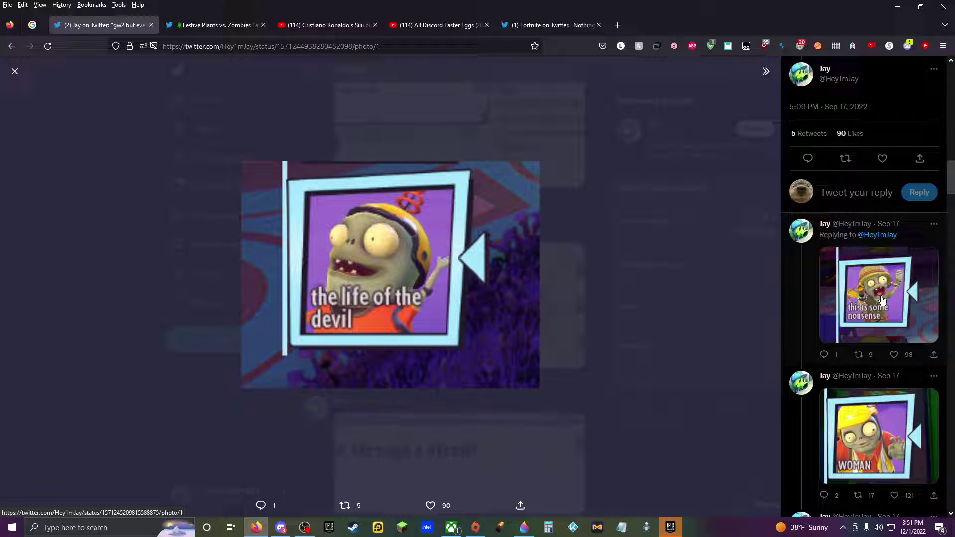
left_click(881, 297)
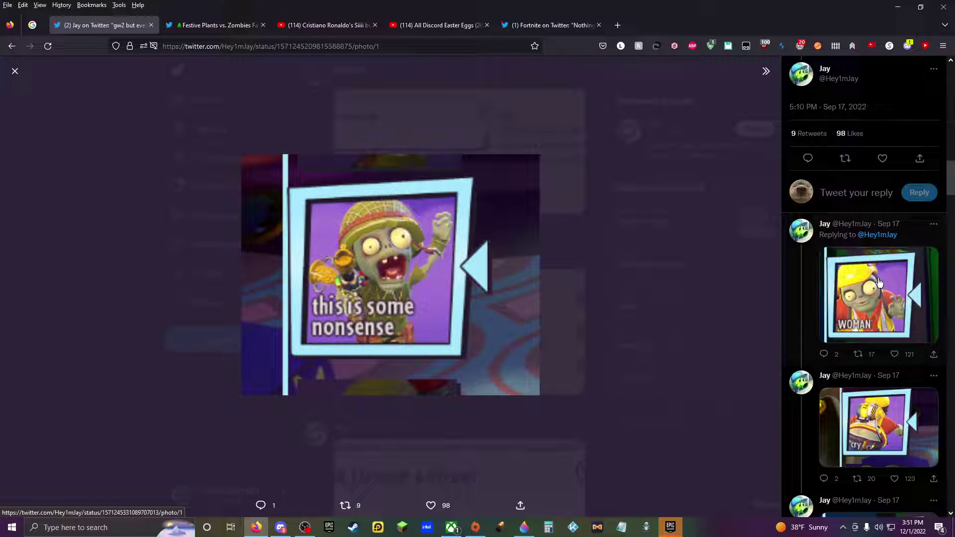
left_click(878, 284)
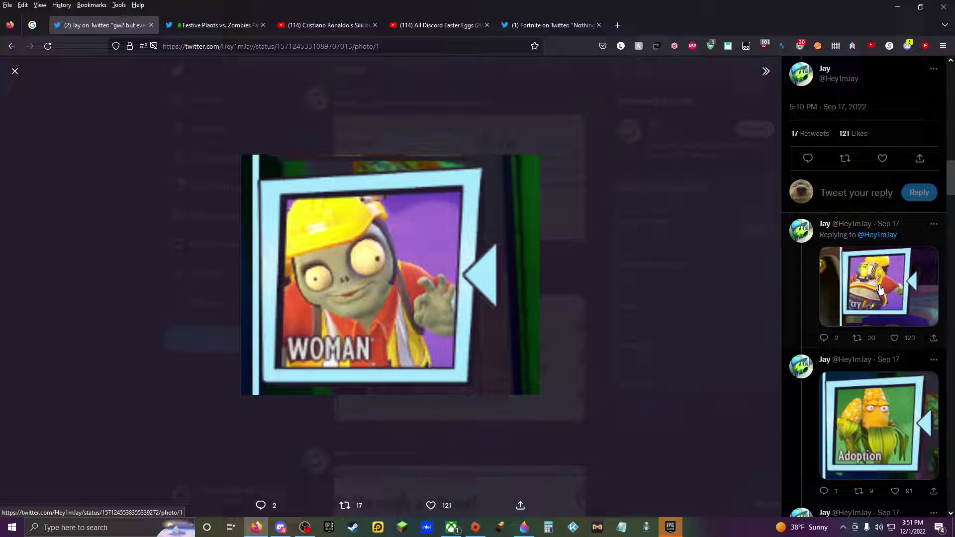
left_click(874, 278)
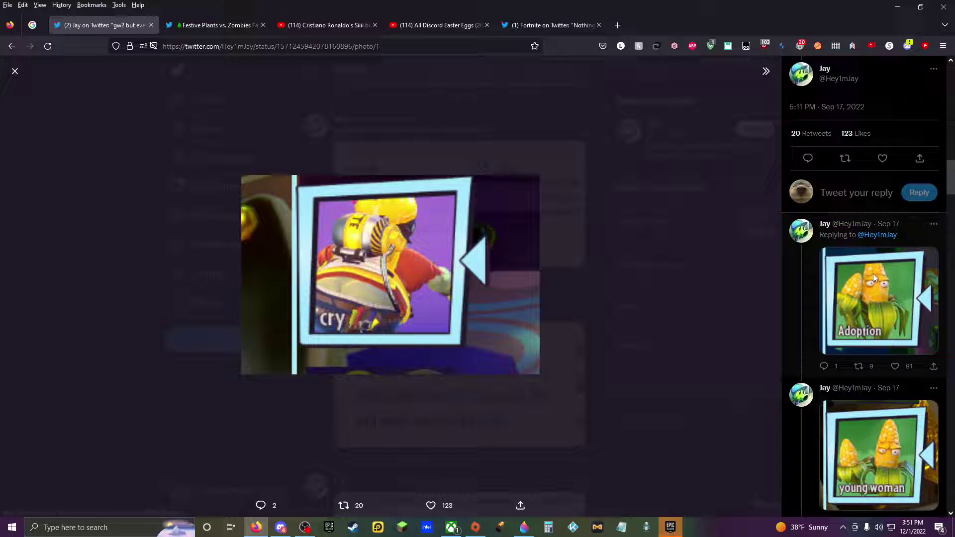
left_click(873, 274)
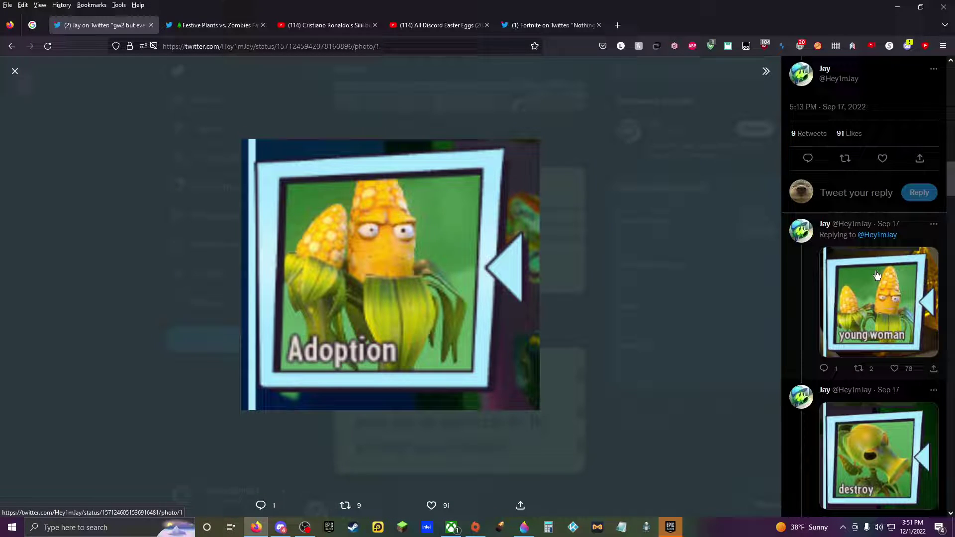
left_click(877, 276)
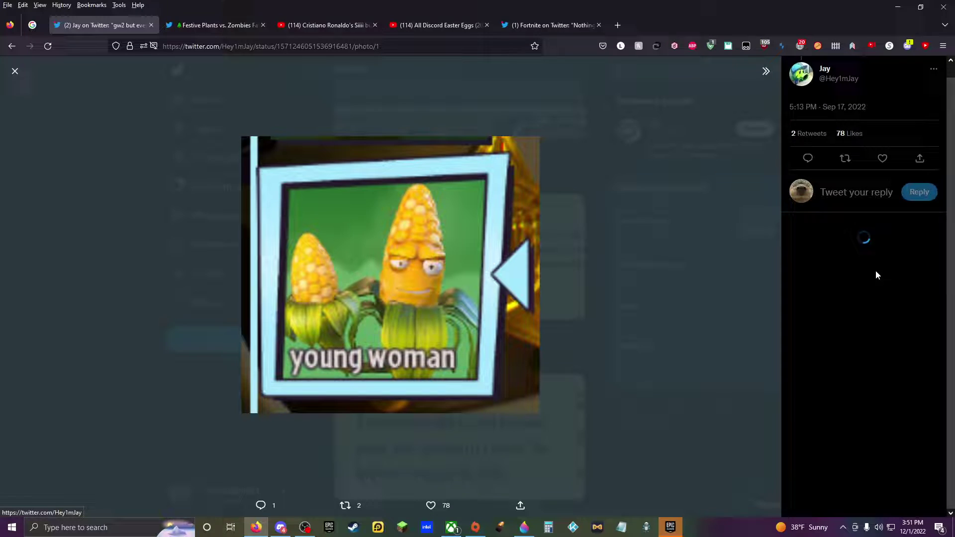
left_click(888, 310)
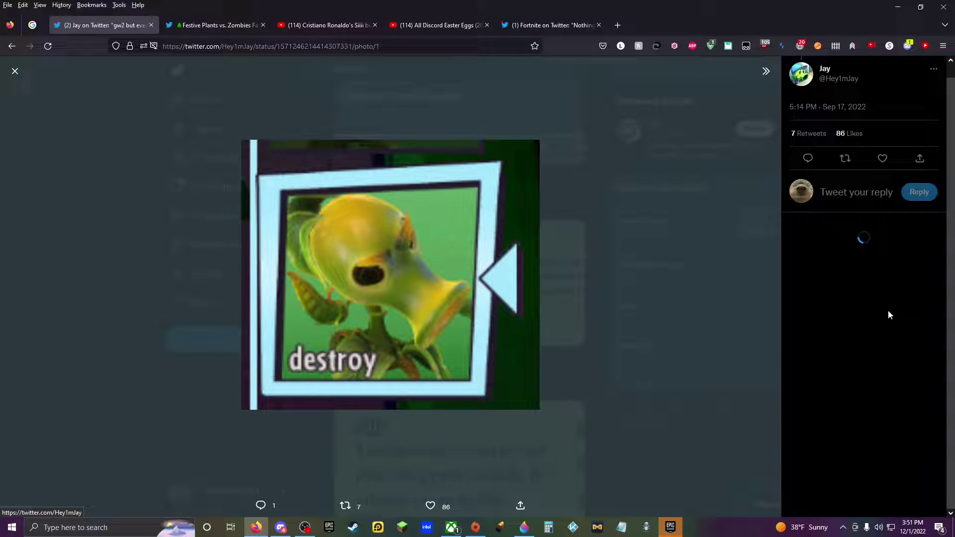
left_click(878, 298)
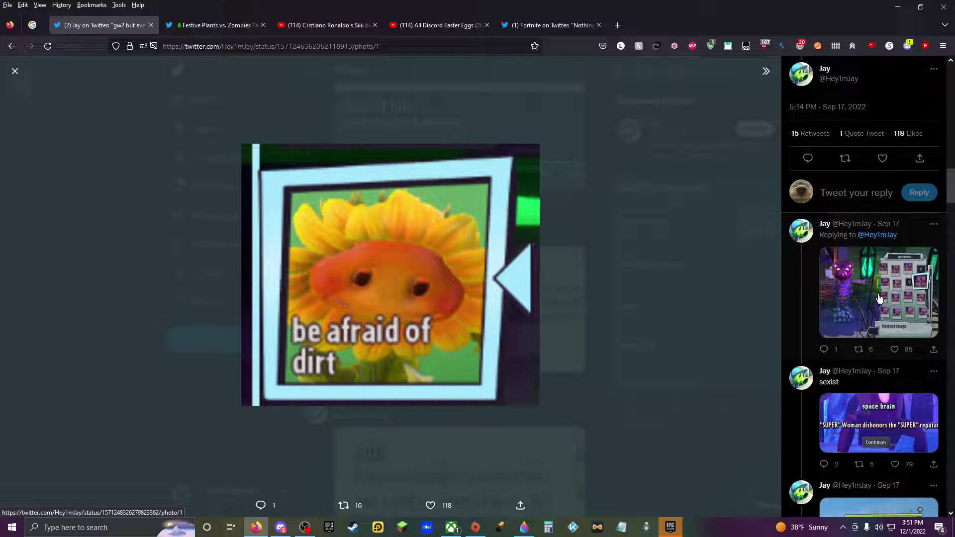
left_click(879, 299)
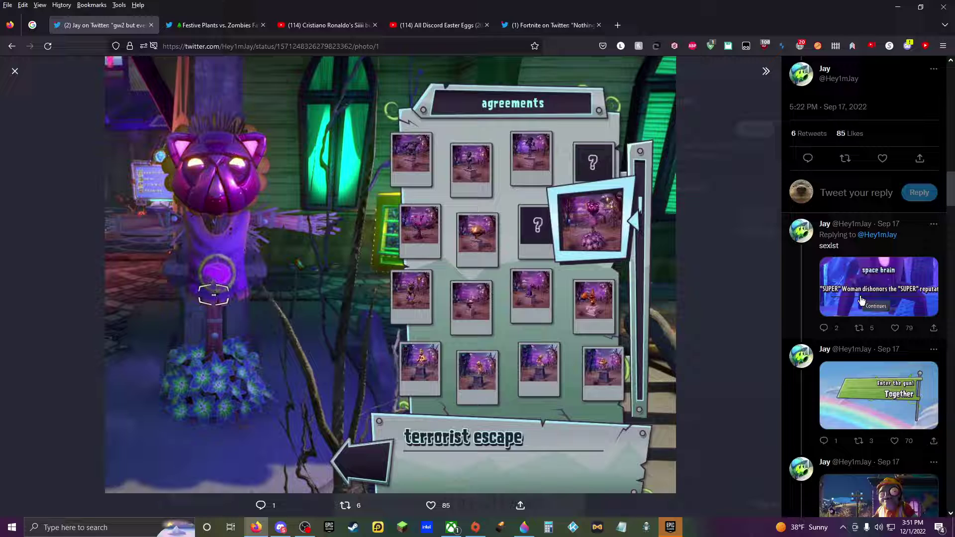
Step: View space brain, Enter the gun, genetic defect, CONTENT!, zombie table, Mexican man and zomboss images
left_click(861, 300)
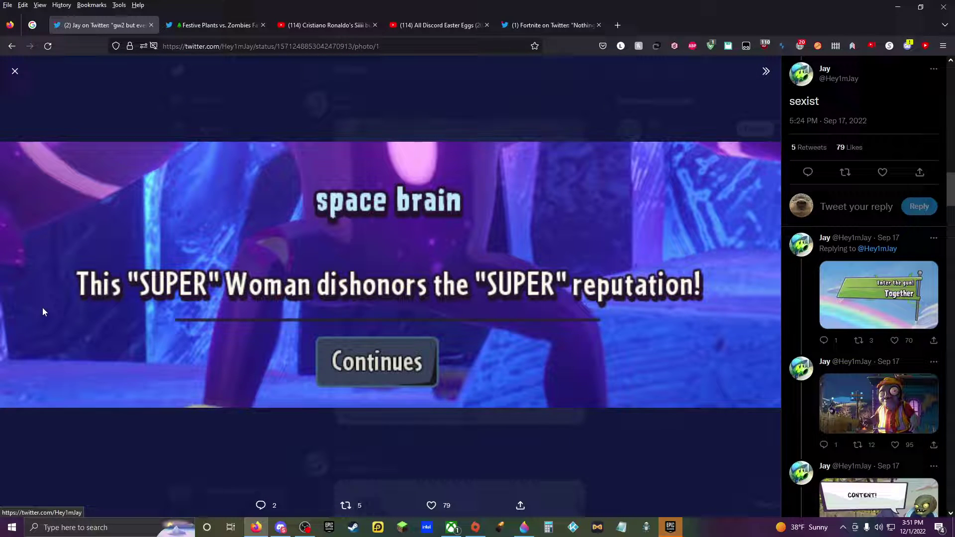
left_click(856, 289)
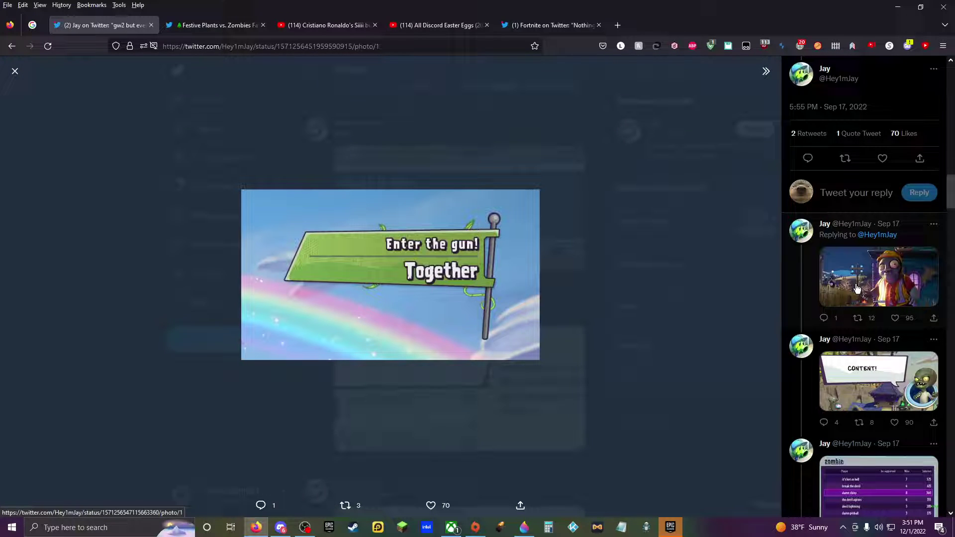
left_click(856, 289)
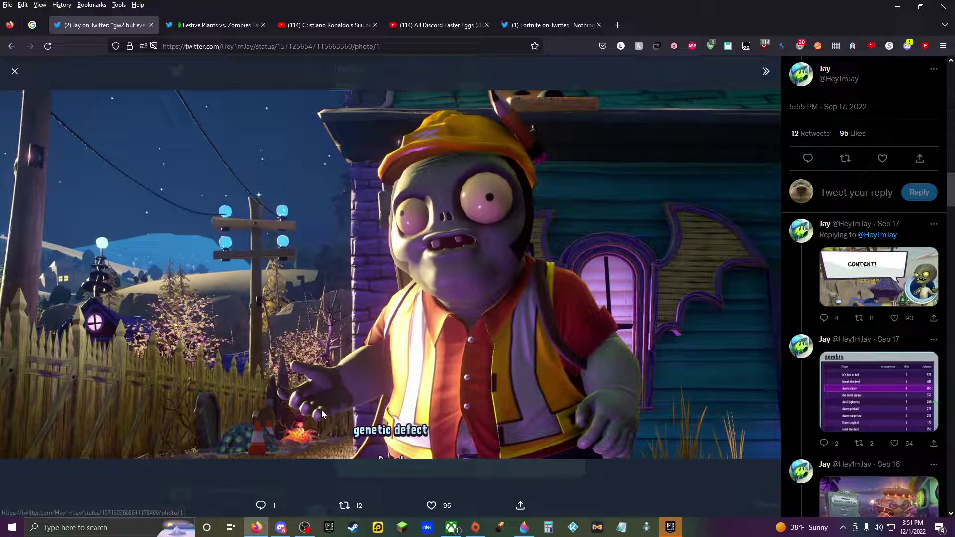
left_click(910, 265)
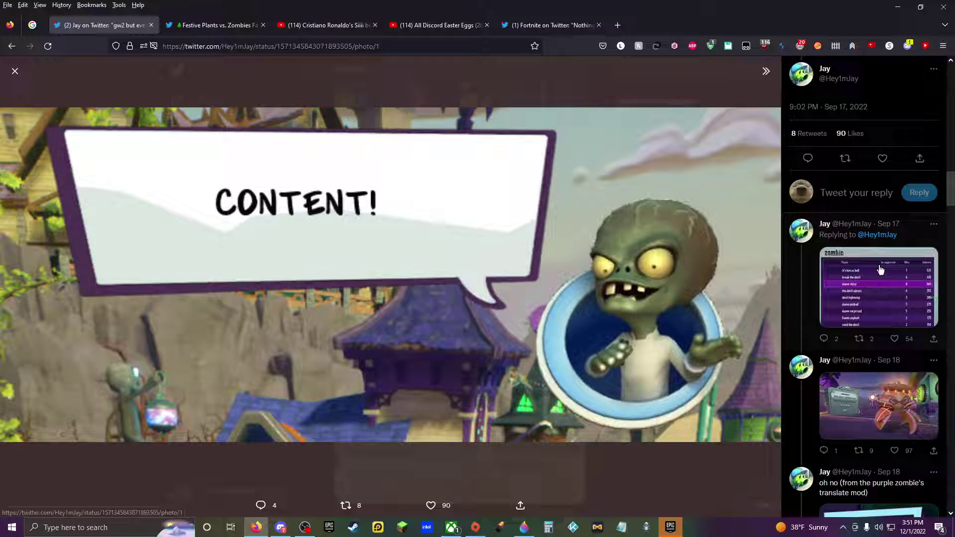
left_click(882, 272)
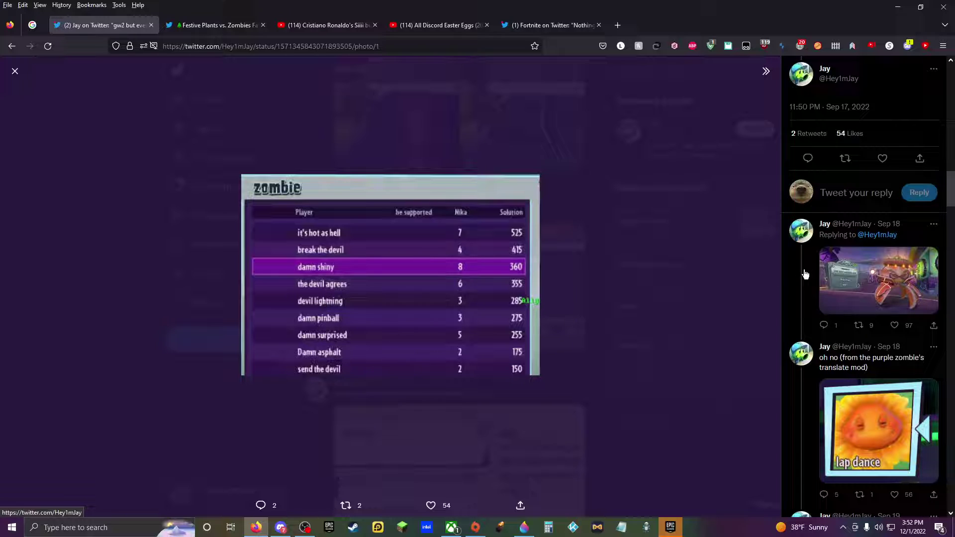
left_click(851, 282)
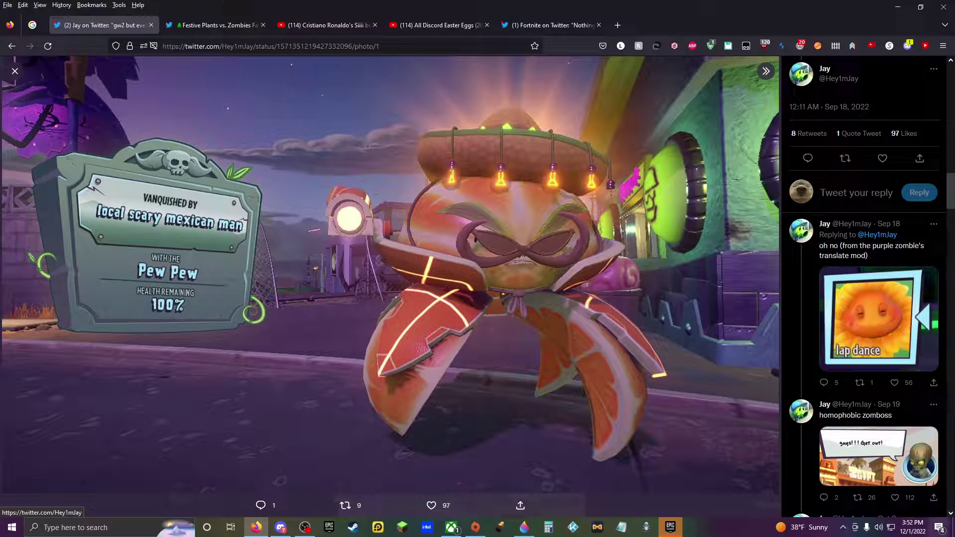
left_click(910, 452)
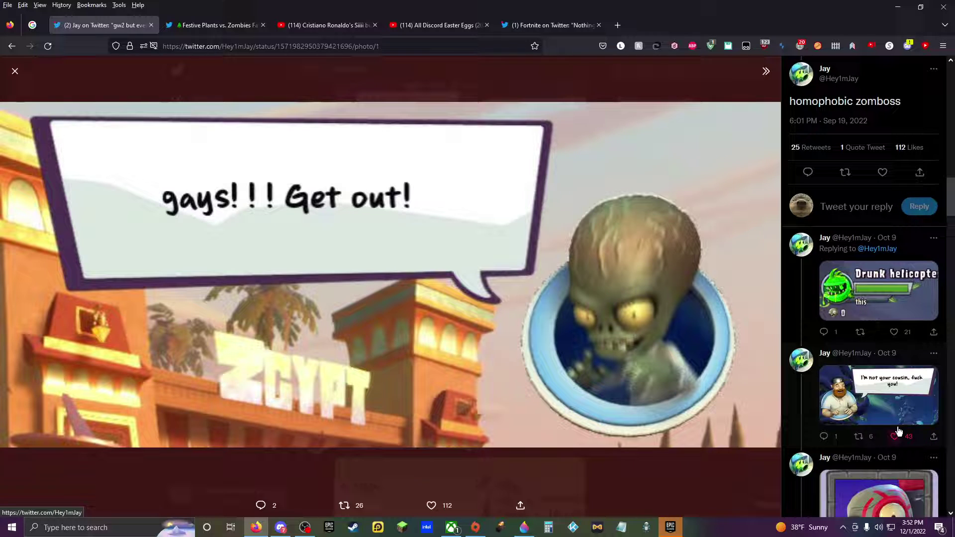
Step: Step through Drunk helicopter, AMERICA, Adrian robot, pregnant rose and money laundering images to heroic period
left_click(866, 310)
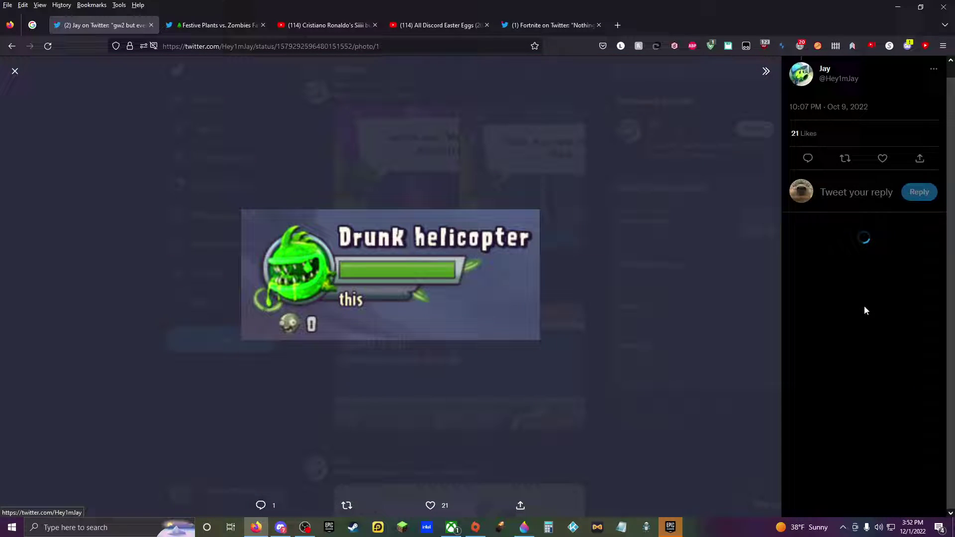
left_click(865, 365)
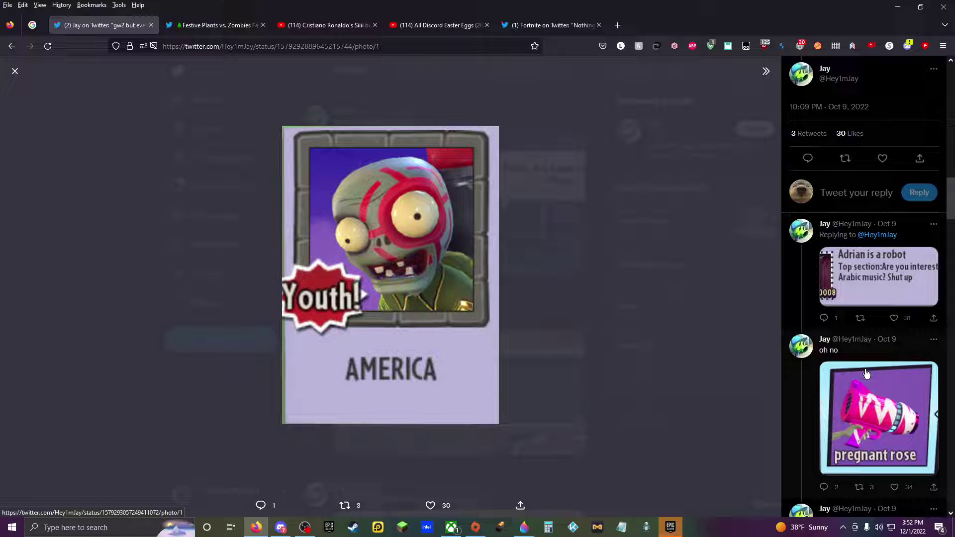
left_click(864, 291)
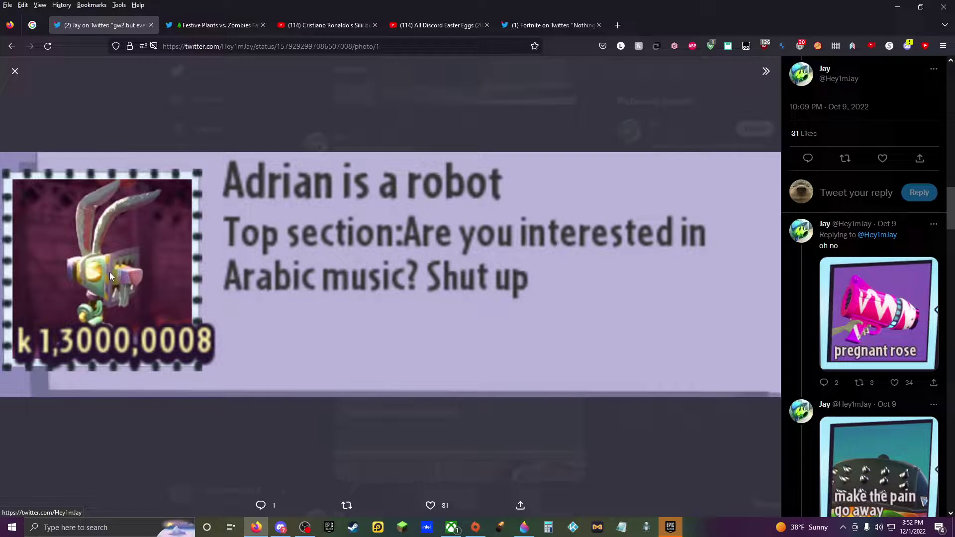
left_click(893, 364)
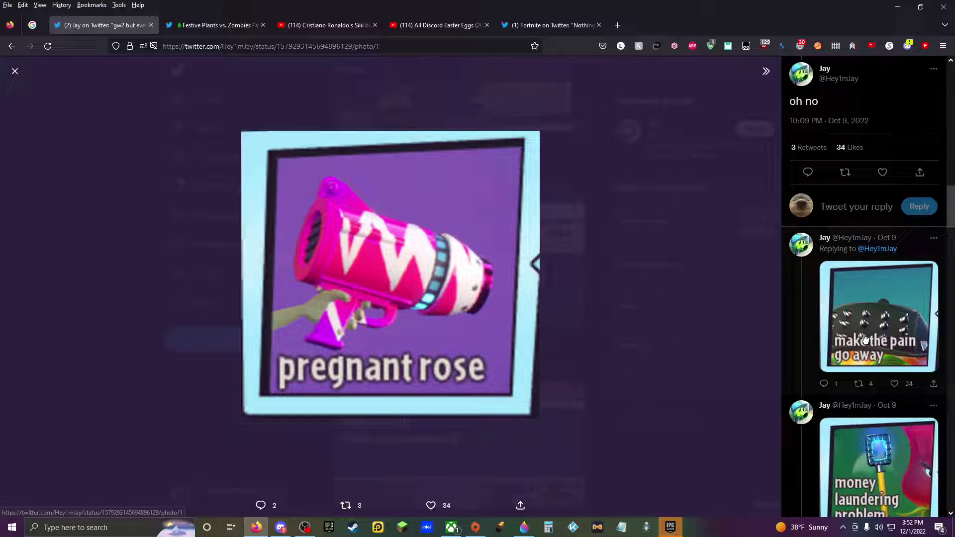
left_click(864, 338)
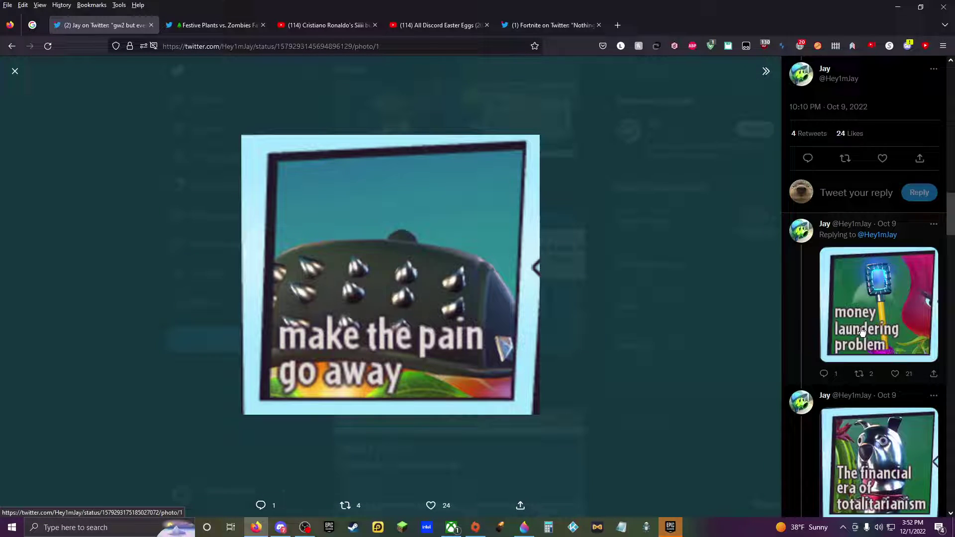
left_click(880, 345)
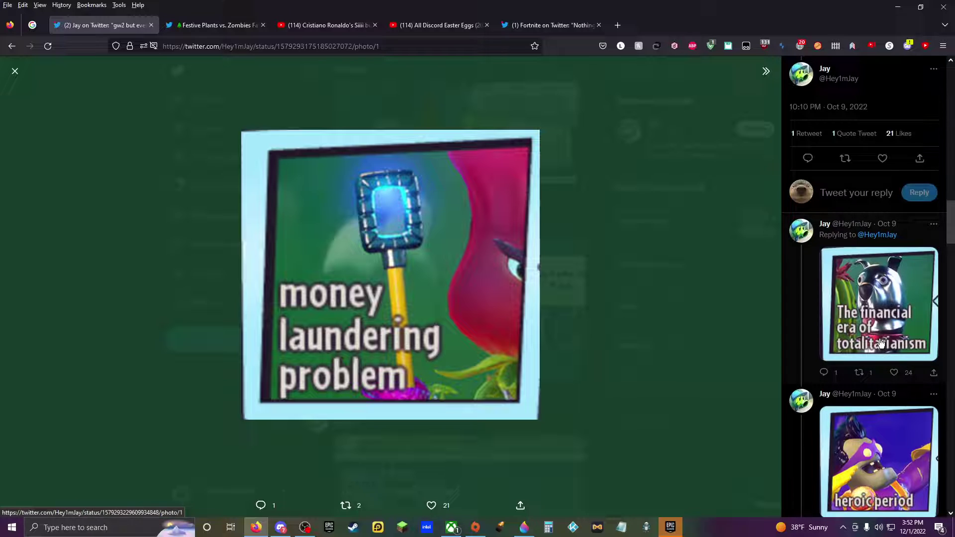
left_click(881, 342)
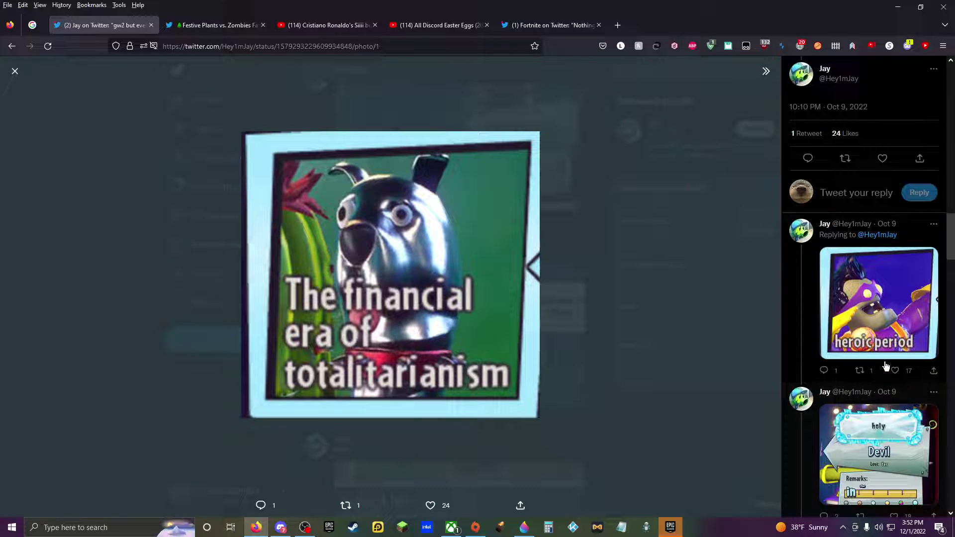
left_click(881, 344)
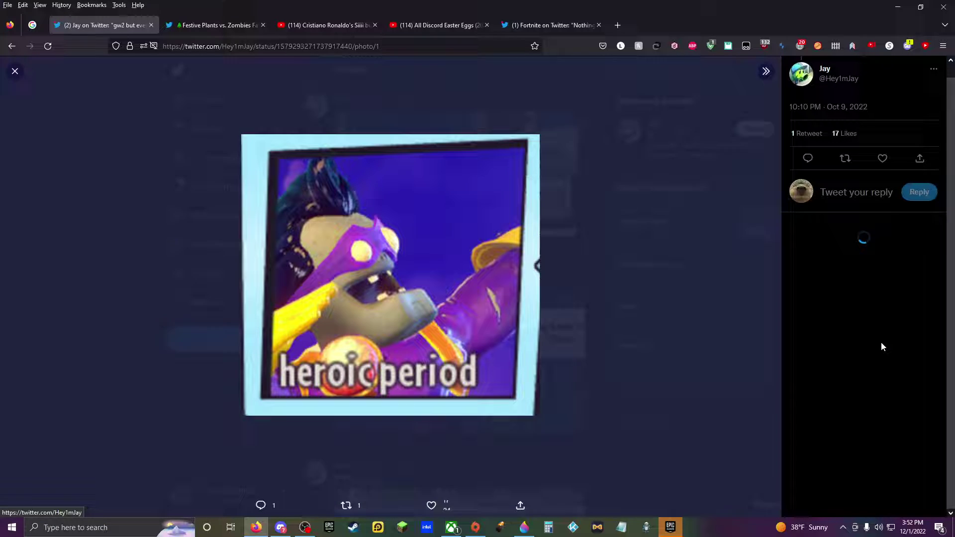
left_click(886, 311)
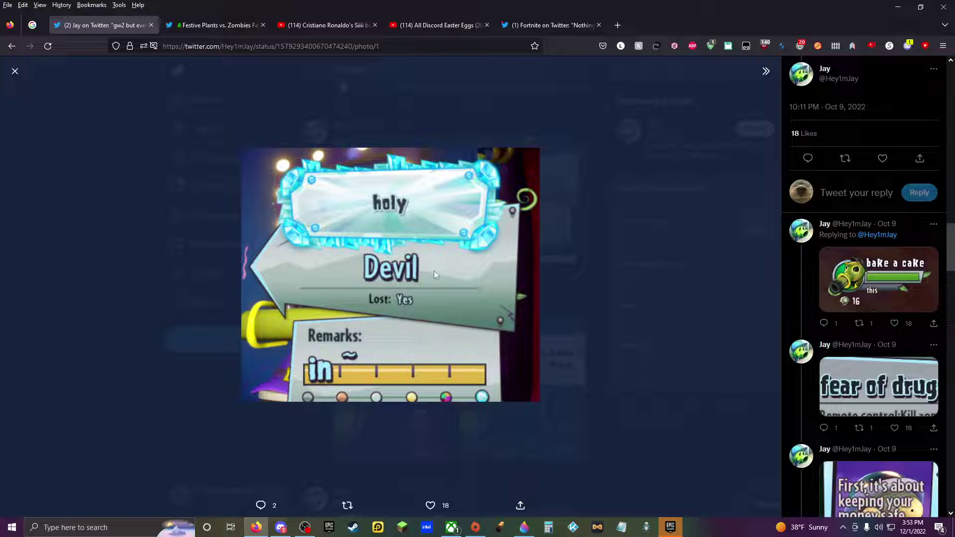
Step: View the bake a cake, fear of drugs, money safe, happy wednesday, suffer and insanity images
left_click(848, 274)
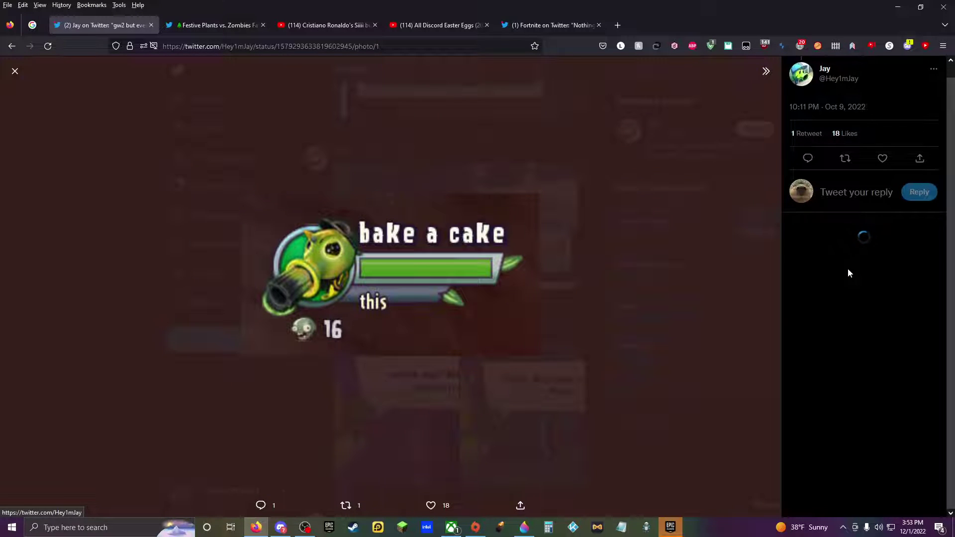
left_click(848, 273)
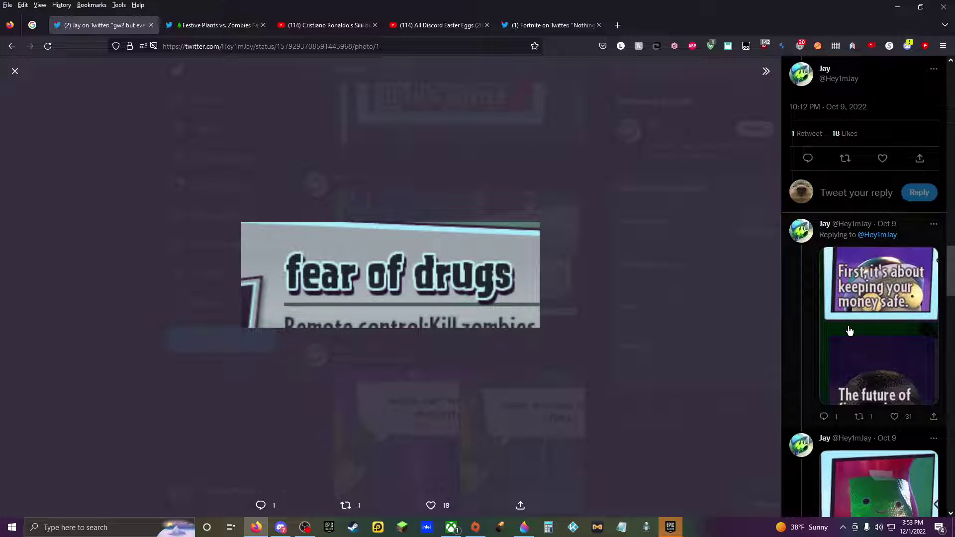
left_click(852, 320)
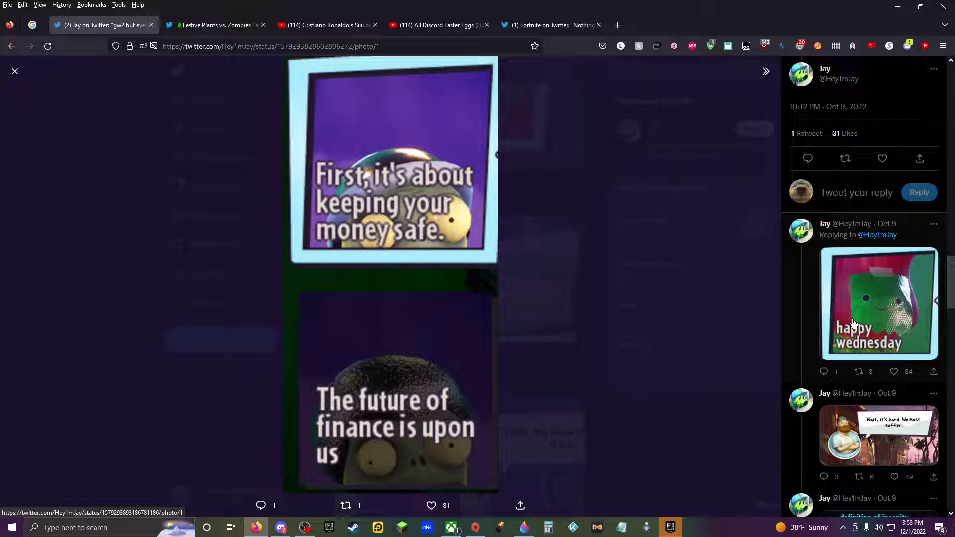
left_click(852, 322)
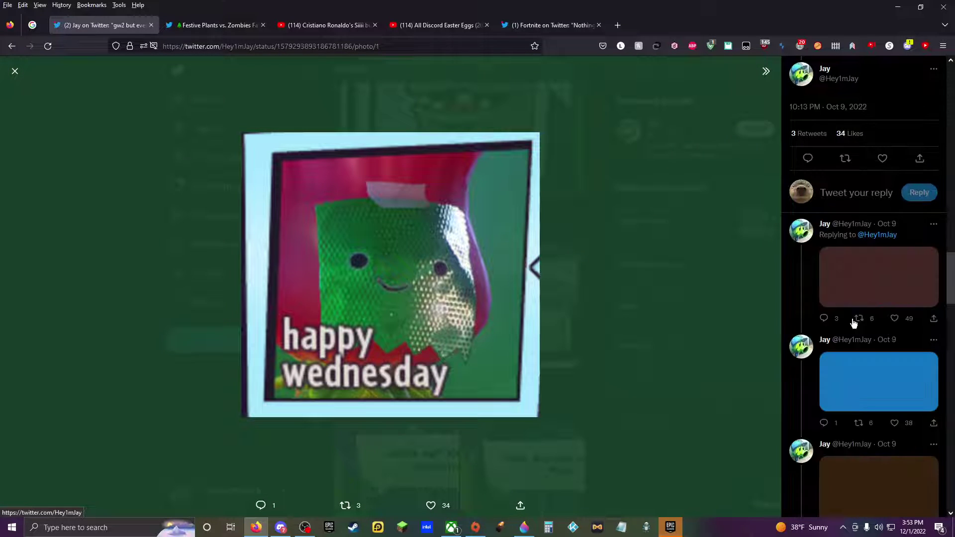
left_click(855, 306)
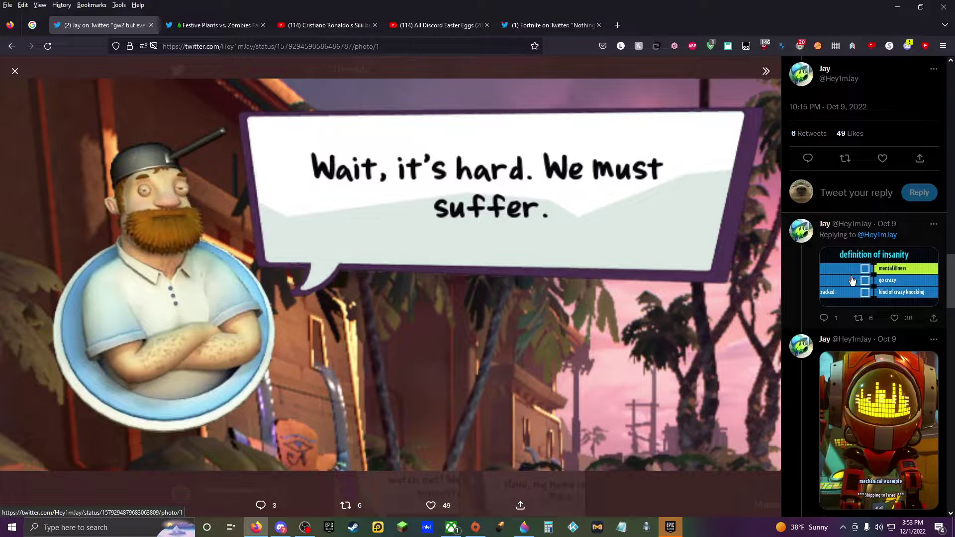
left_click(848, 265)
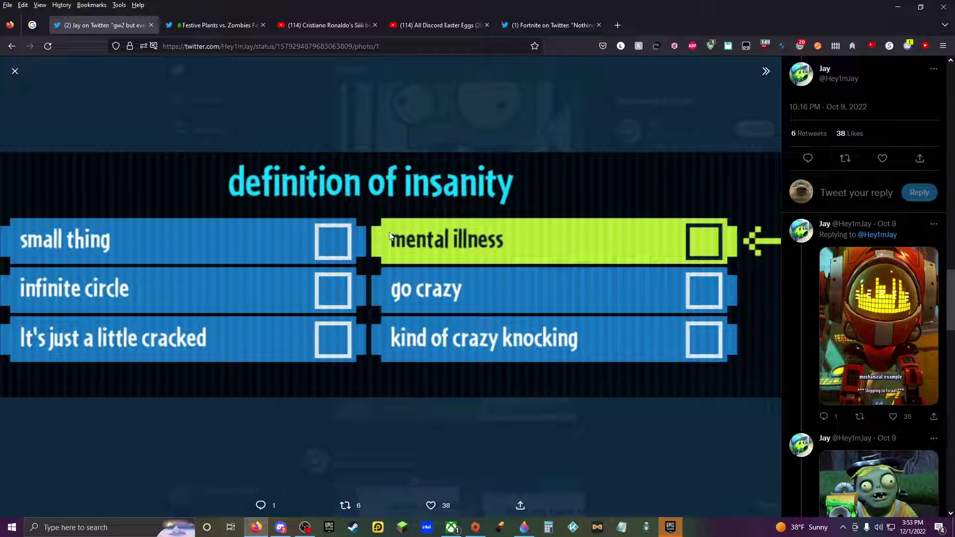
Step: Continue through the robot, blaster zombie and very stupid prince images to the car image
left_click(930, 336)
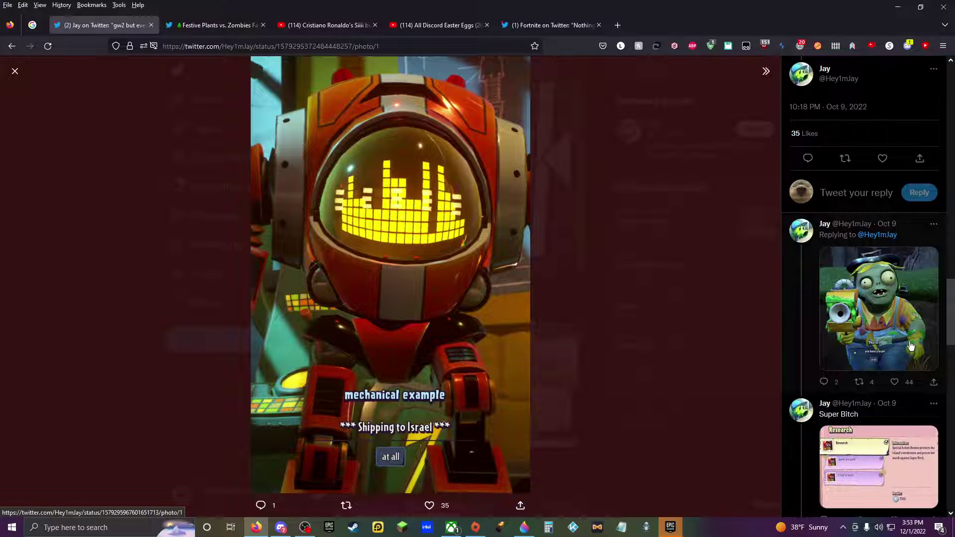
left_click(909, 340)
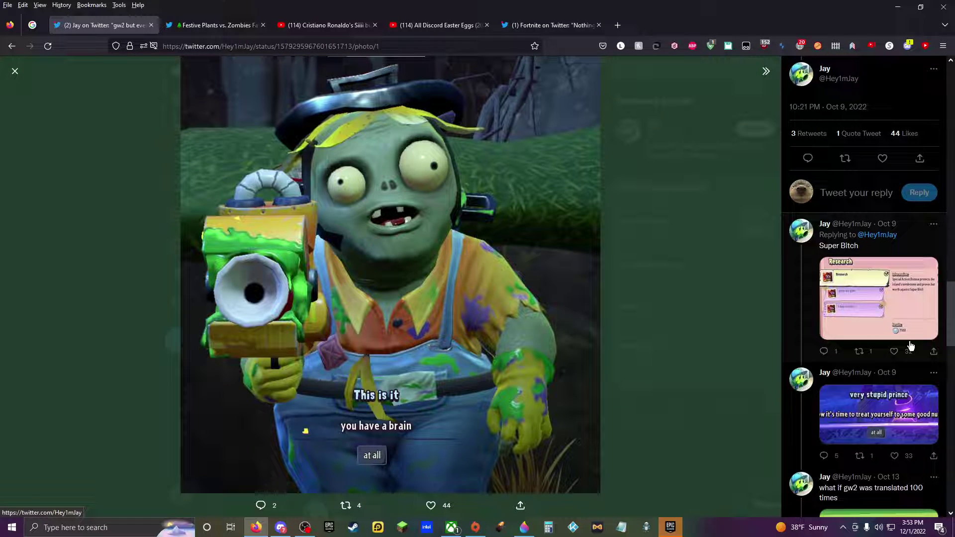
left_click(908, 409)
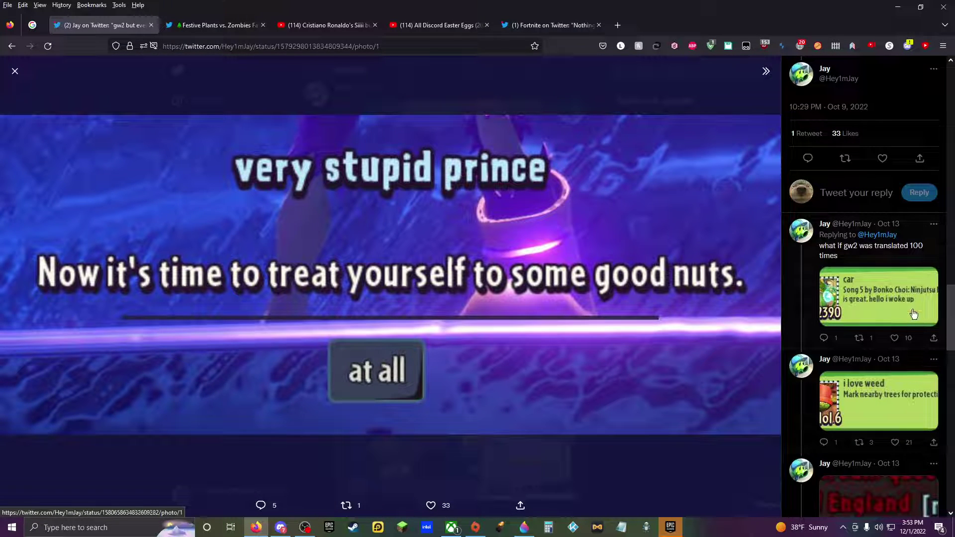
left_click(912, 314)
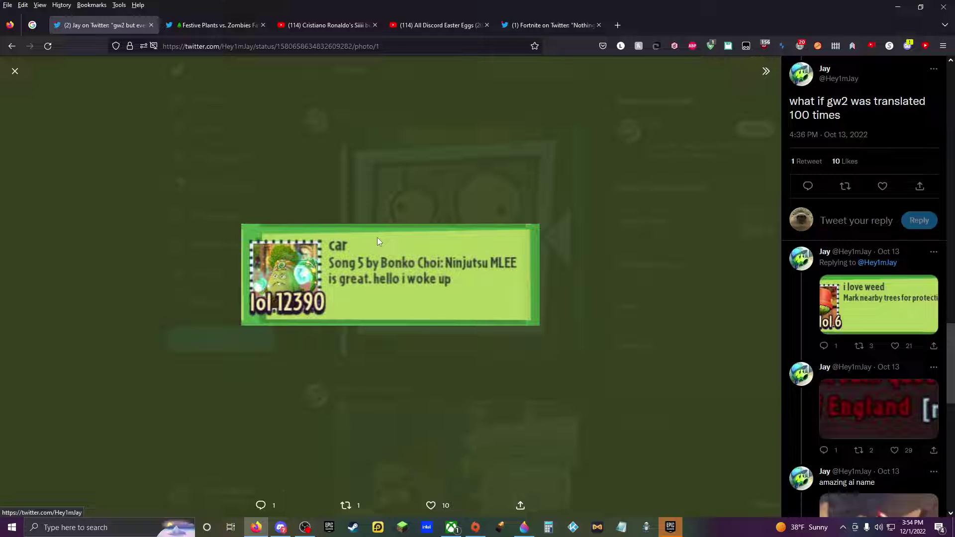
Step: View 'i love weed' and 'Queen of England', reload with F5, then 'no sex' and flower treatment
left_click(854, 301)
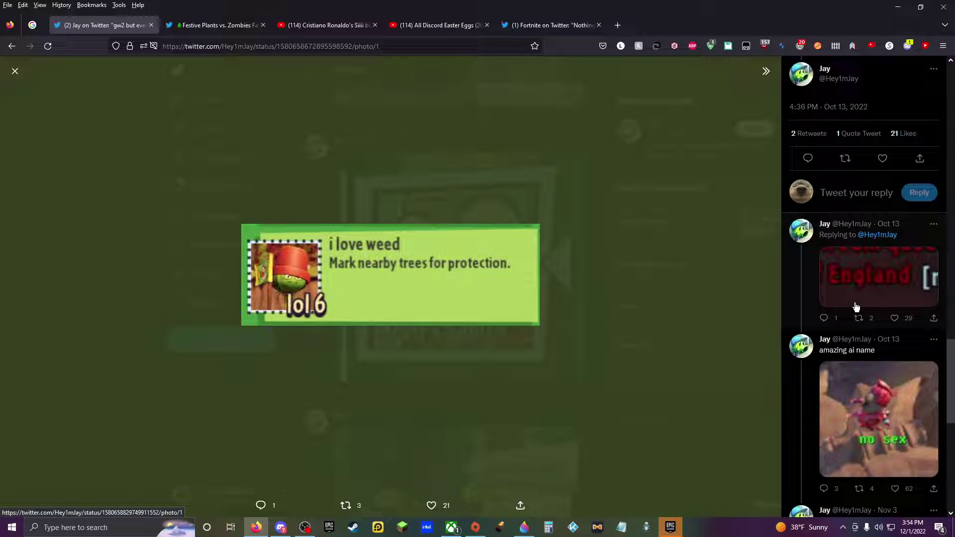
left_click(859, 291)
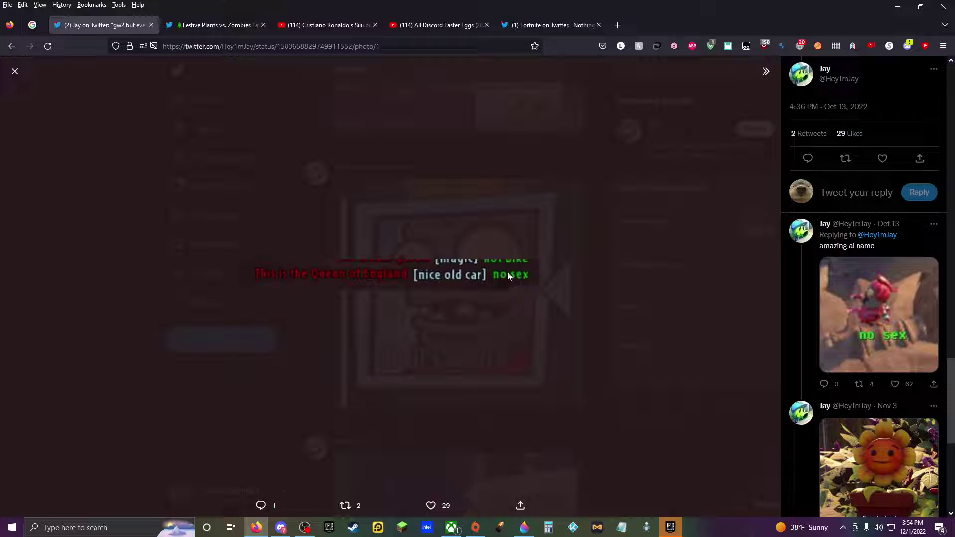
key("F5")
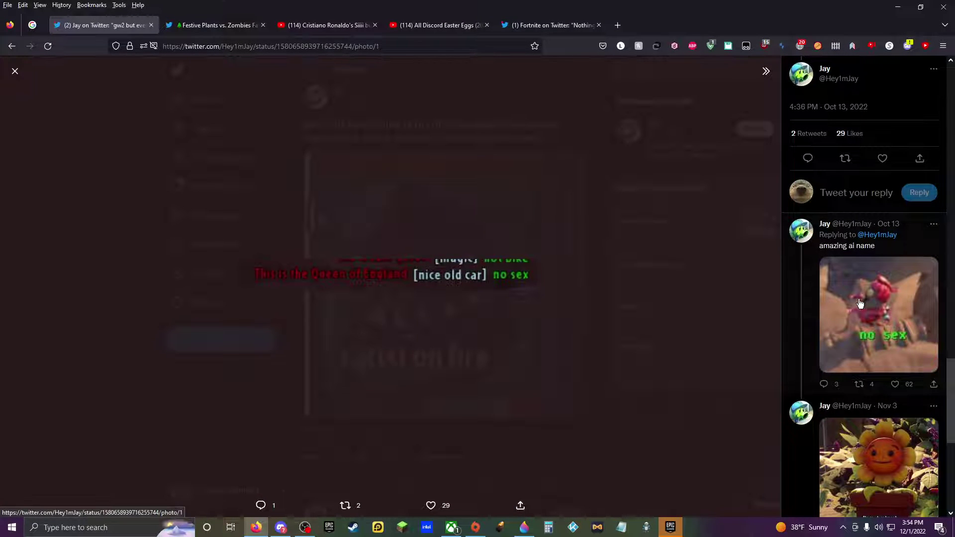
left_click(831, 308)
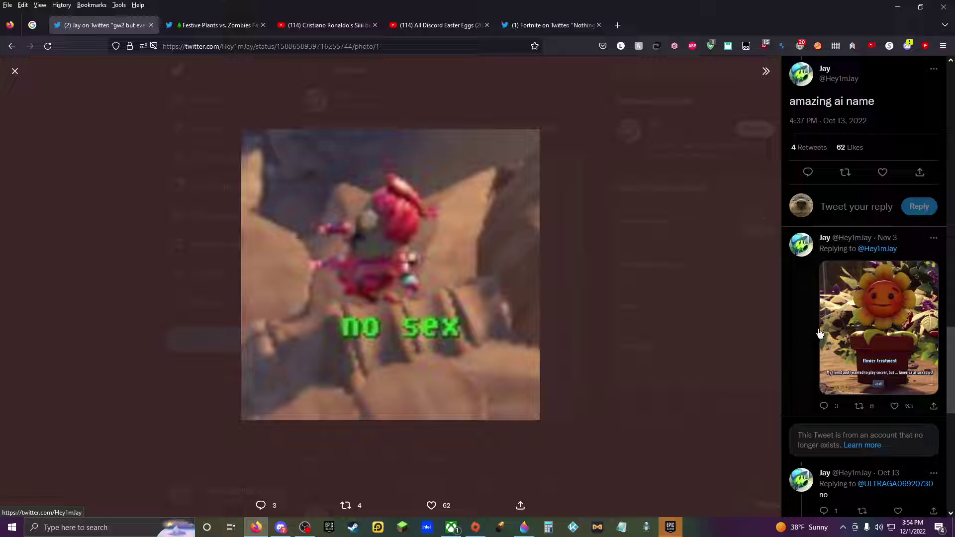
left_click(821, 329)
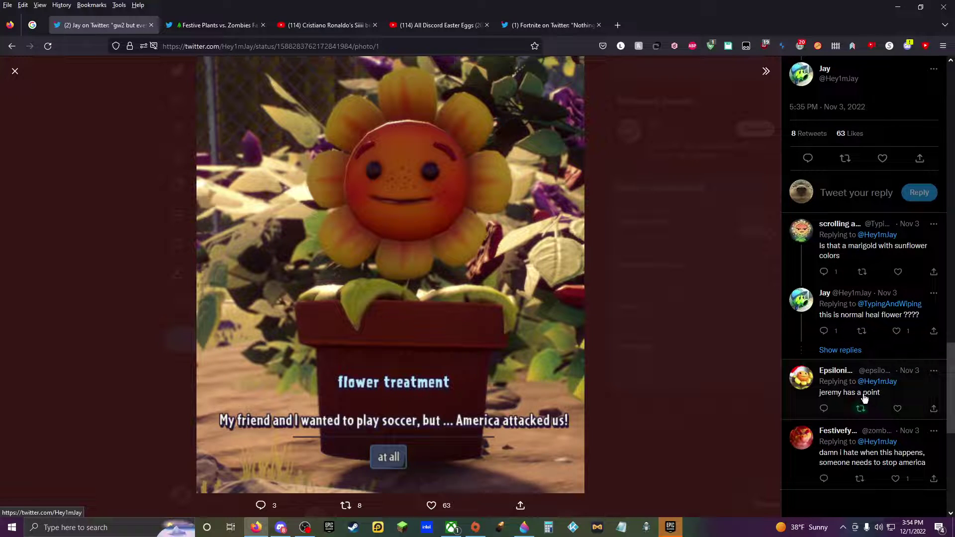
Step: Expand the flower treatment tweet's hidden replies, then like and unlike it, keeping 63 likes
left_click(869, 348)
mouse_move(843, 352)
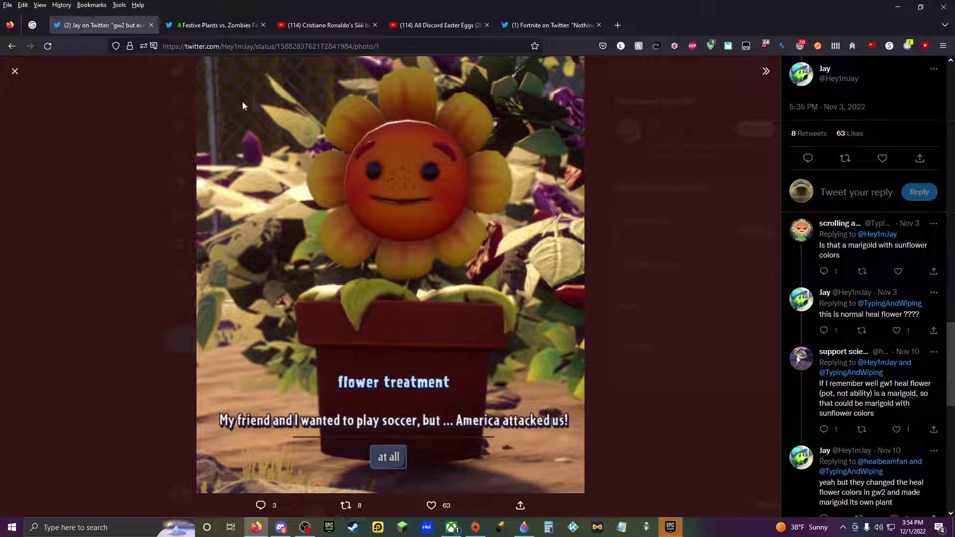
left_click(431, 505)
left_click(432, 506)
Step: Bring the OBS Studio window to the front from the taskbar
left_click(306, 527)
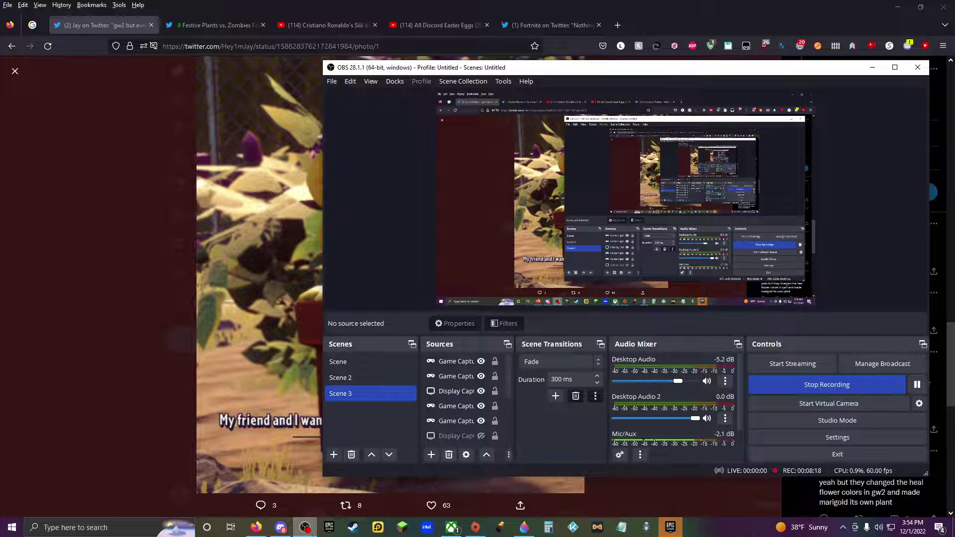